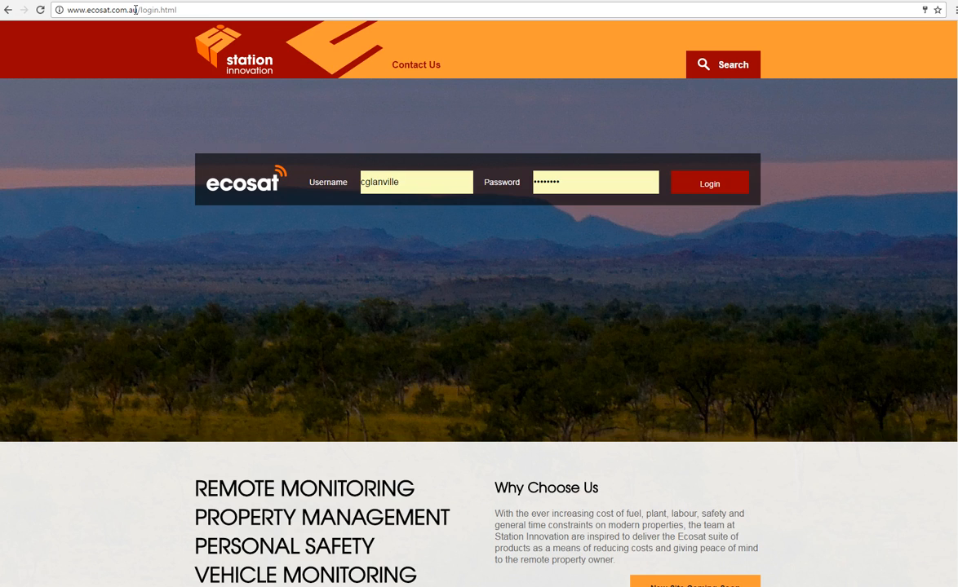
# Log in to the Ecosat account using the second saved username and the filled-in password.
pyautogui.doubleClick(383, 182)
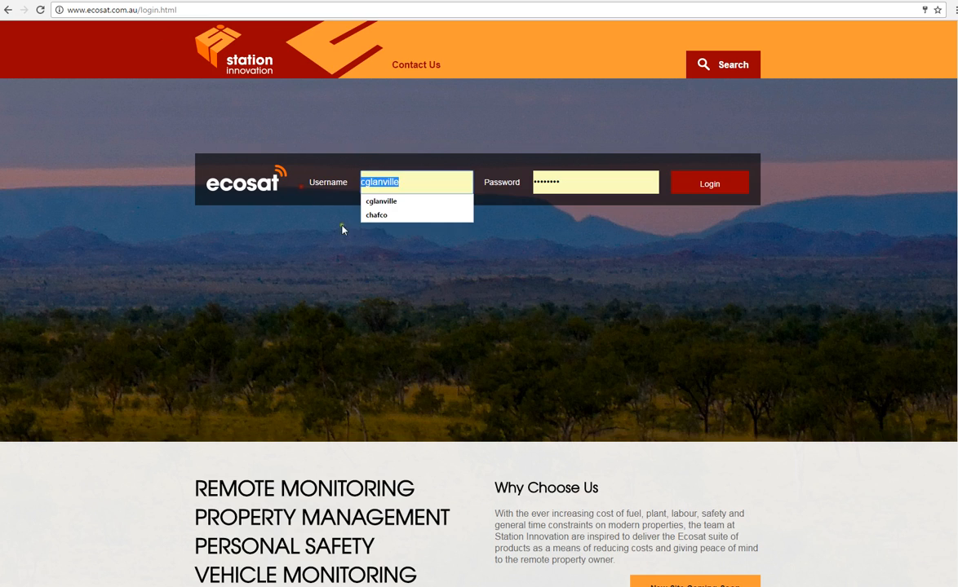
pyautogui.click(385, 218)
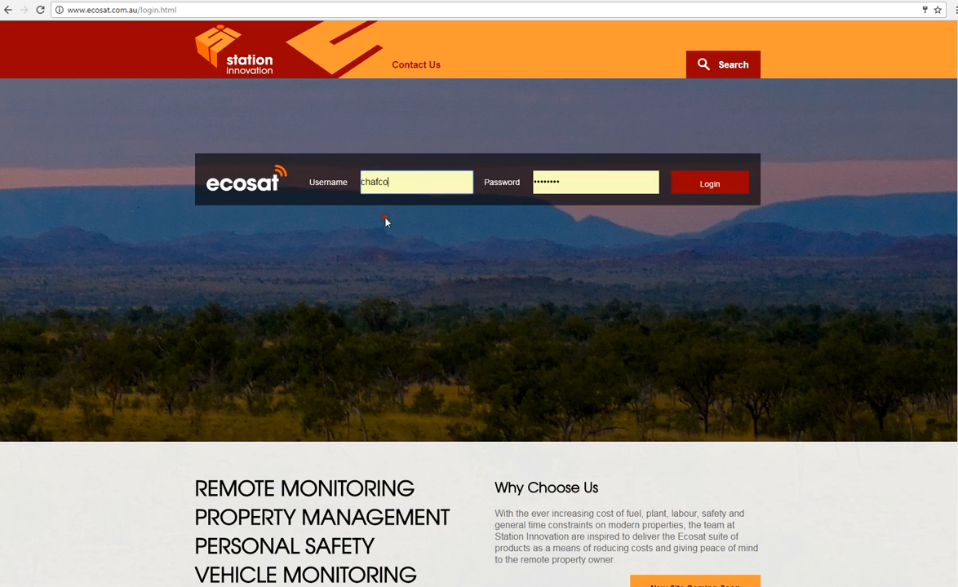
pyautogui.click(691, 193)
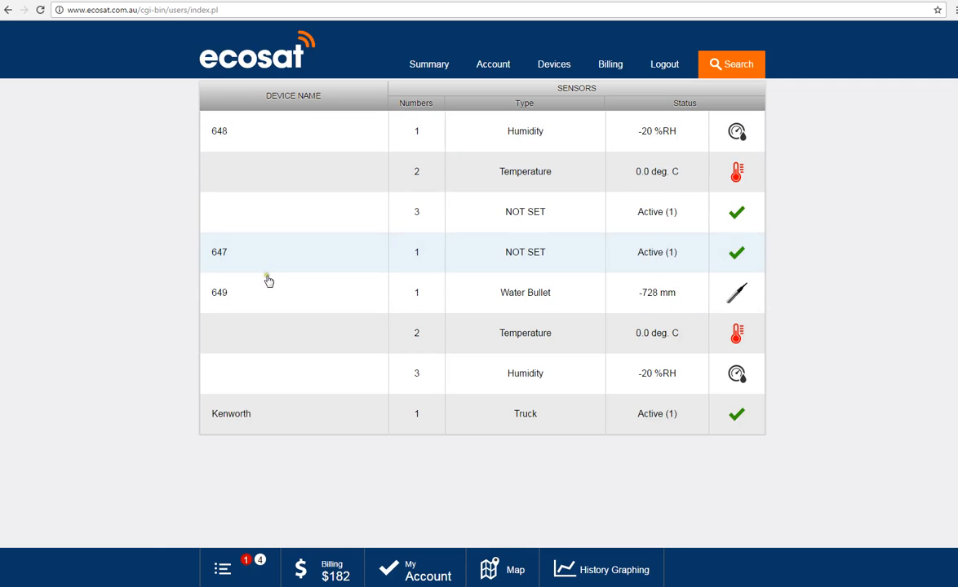
# Open the Kenworth device's settings page from its sensor input status in the sensor summary.
pyautogui.click(422, 422)
pyautogui.click(283, 422)
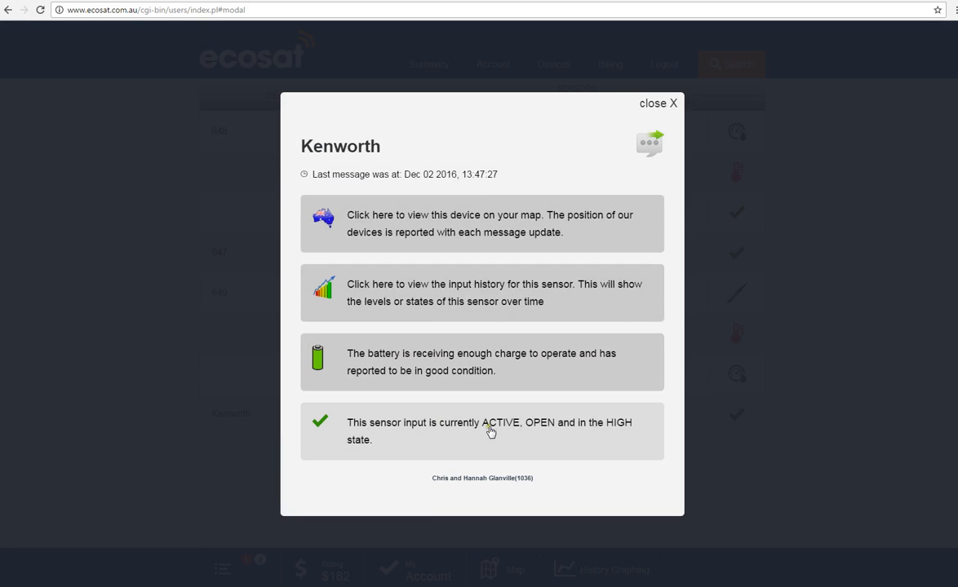
pyautogui.click(453, 430)
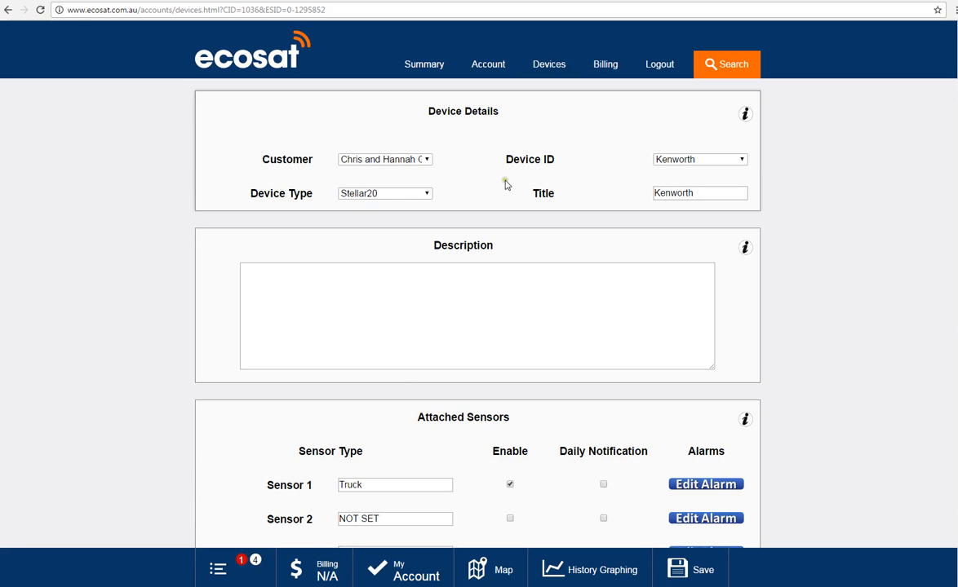
# Set the Kenworth device's Display History to 1 Week in the location and map settings.
pyautogui.scroll(-2, 538, 205)
pyautogui.scroll(-1, 540, 207)
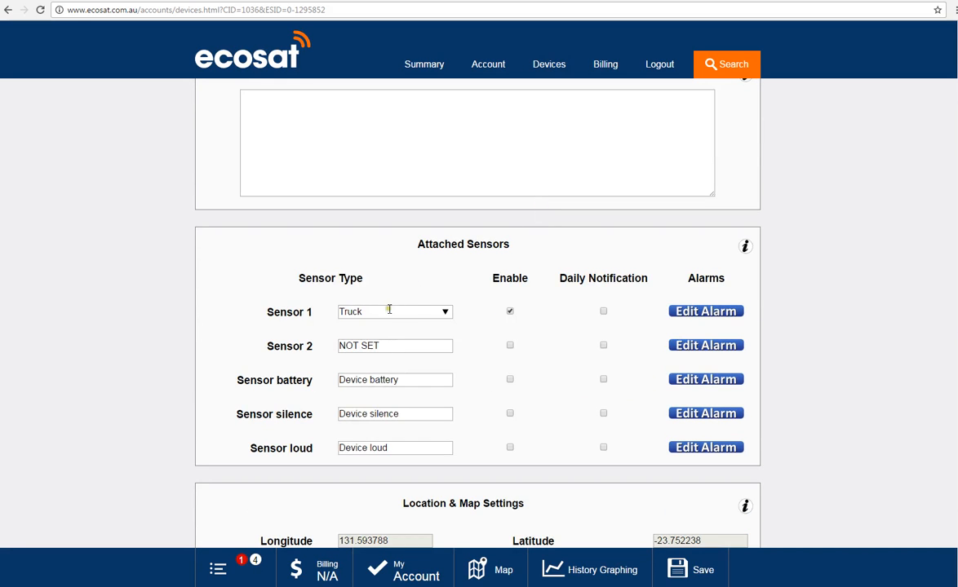
pyautogui.scroll(-2, 523, 316)
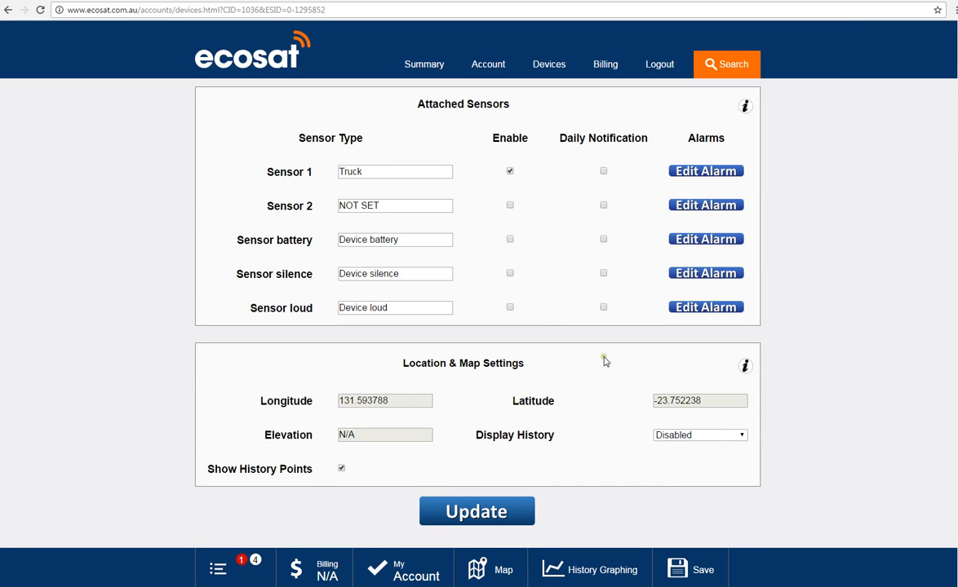
pyautogui.click(712, 437)
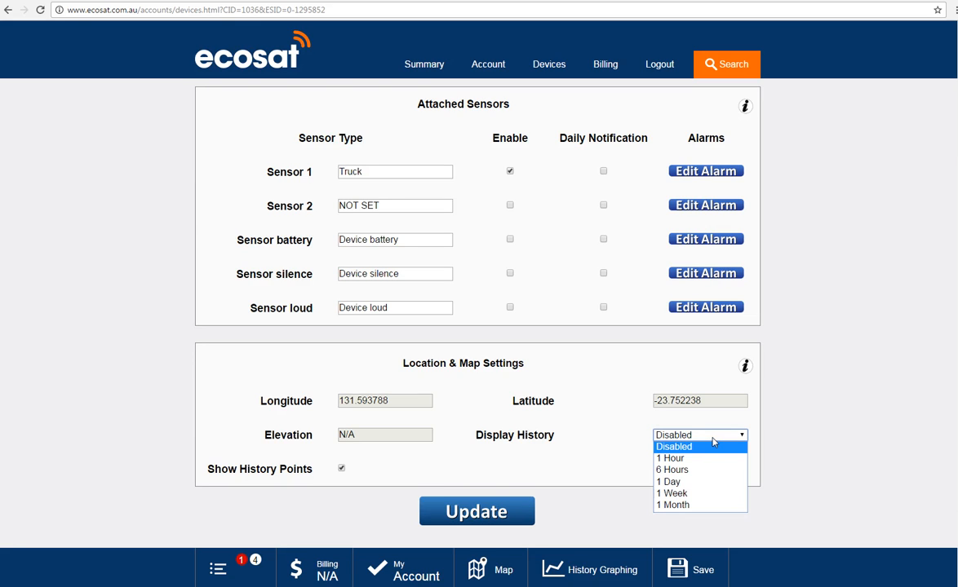
pyautogui.click(691, 495)
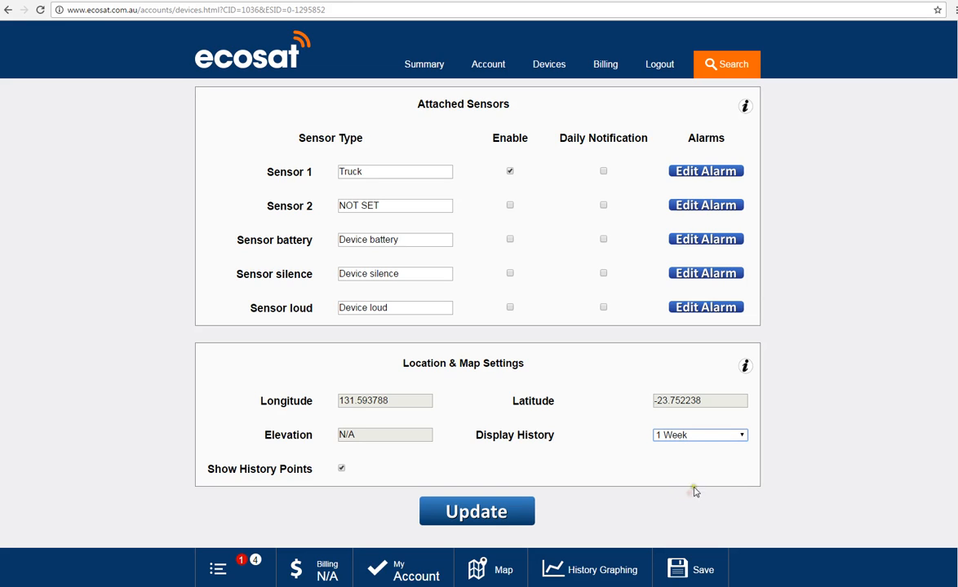
pyautogui.click(696, 439)
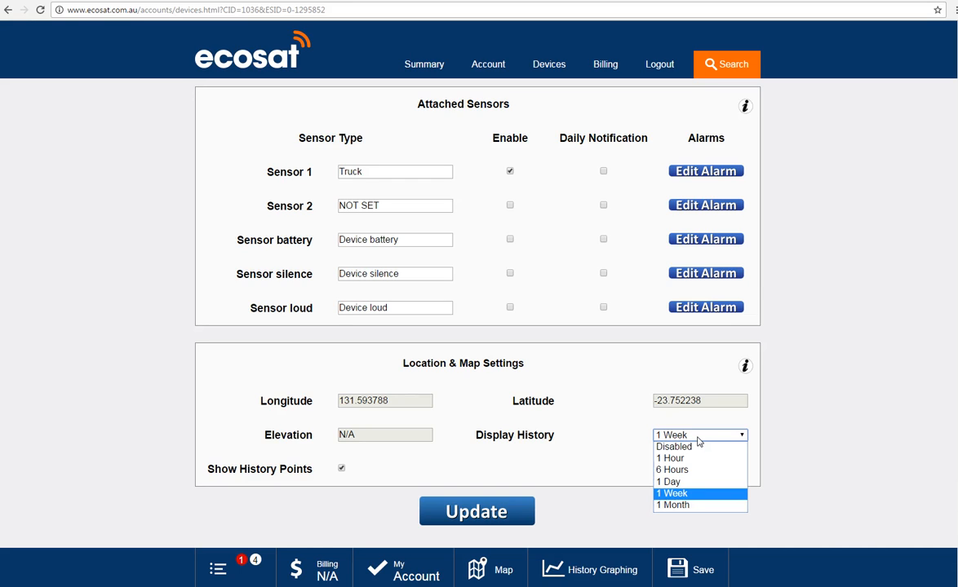
pyautogui.click(699, 496)
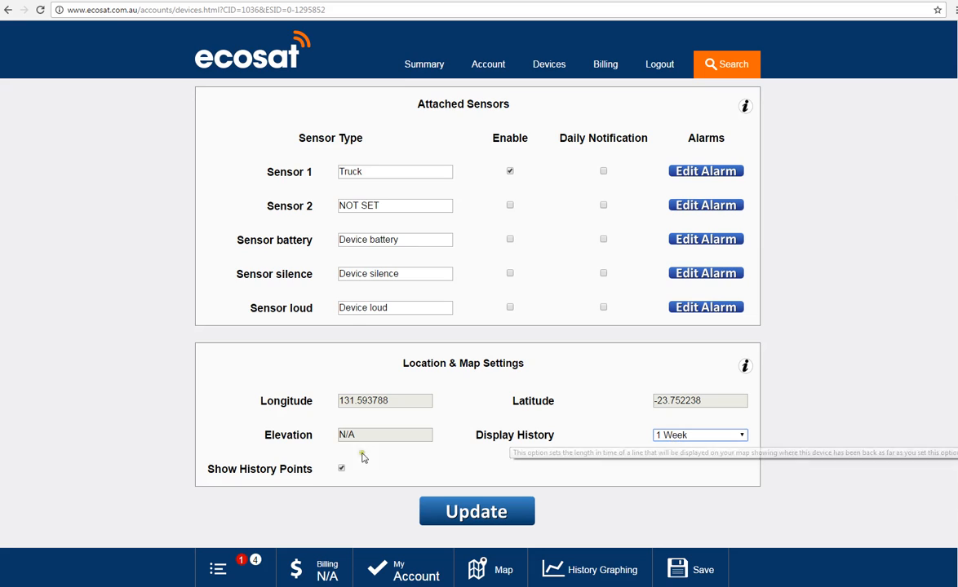
# Toggle Show History Points off and on again, leaving it enabled, and save the device settings.
pyautogui.click(341, 469)
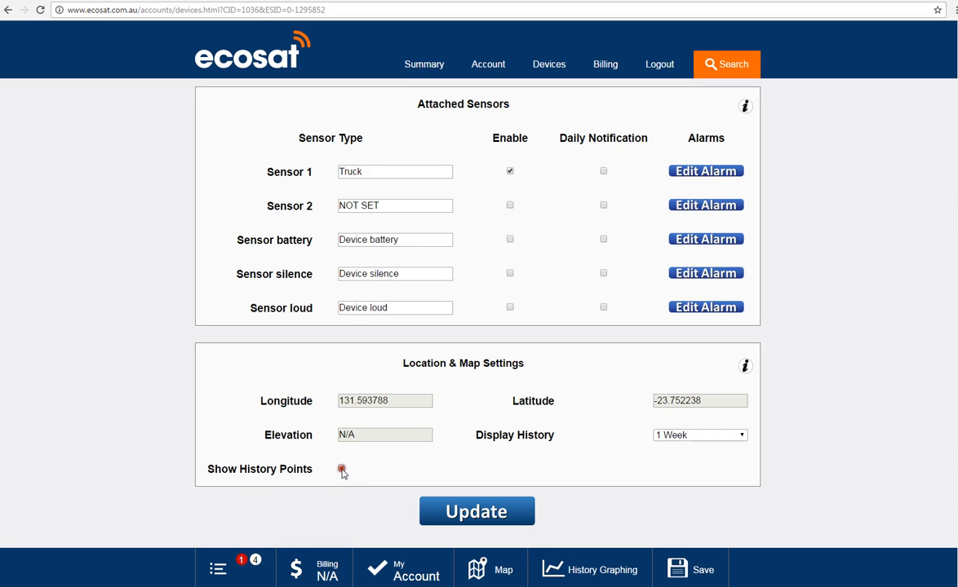
pyautogui.click(341, 469)
pyautogui.click(701, 563)
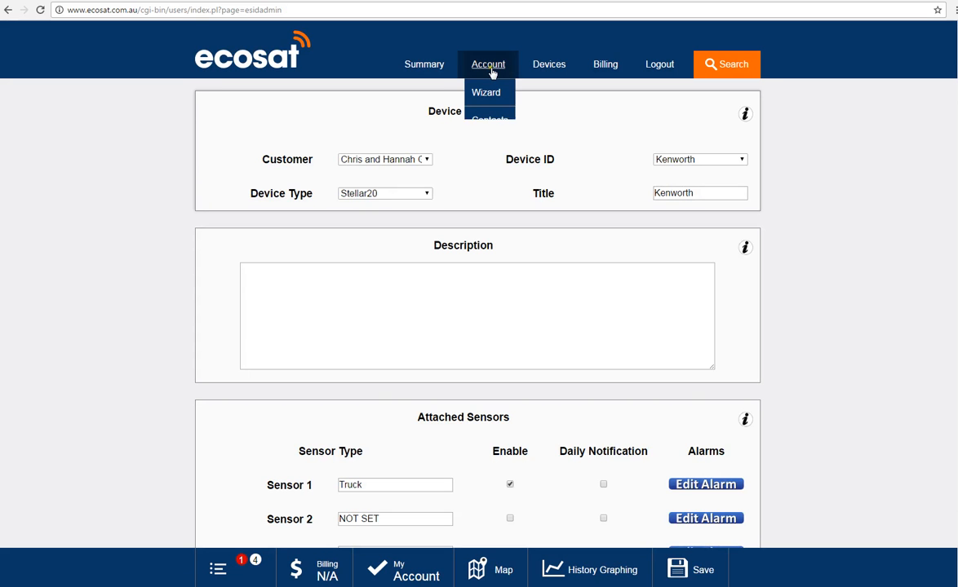
# Open the account settings and set the map Zoom to 14 in the map configuration.
pyautogui.click(491, 71)
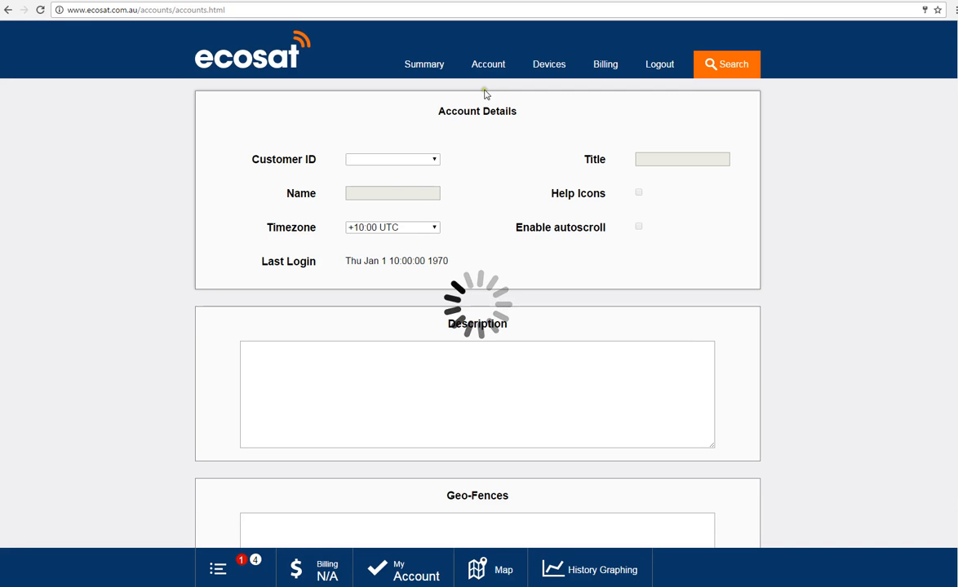
pyautogui.scroll(-2, 646, 194)
pyautogui.scroll(-5, 647, 191)
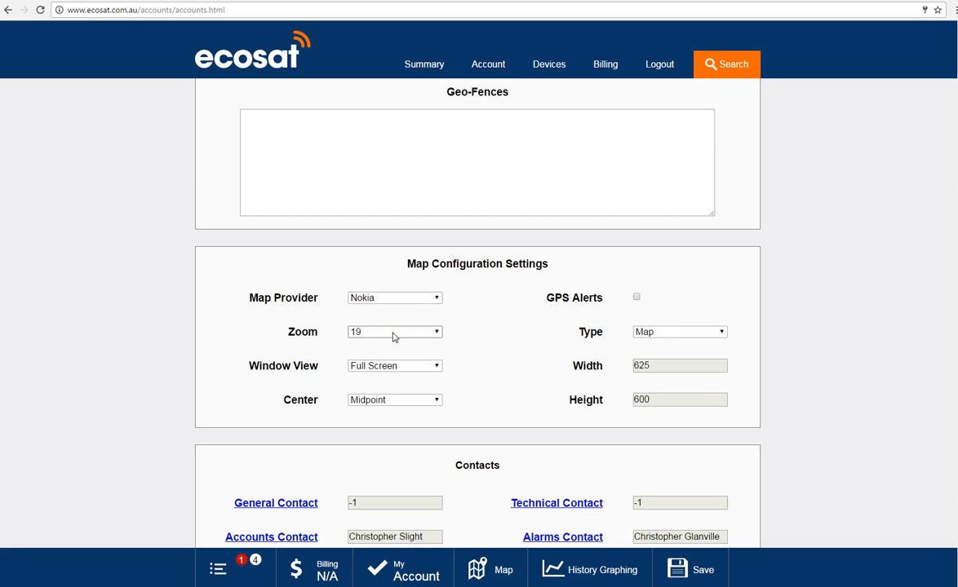
pyautogui.click(391, 399)
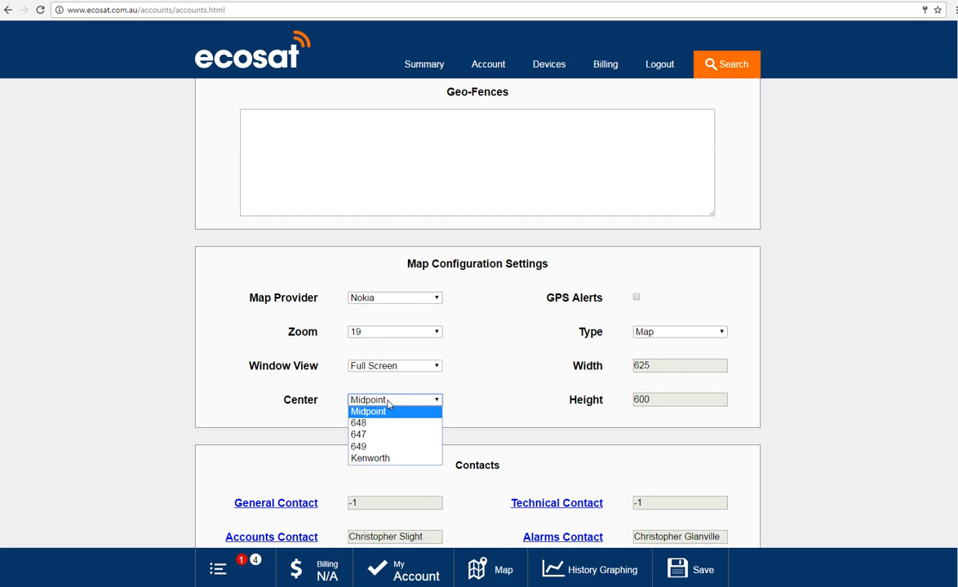
pyautogui.click(388, 403)
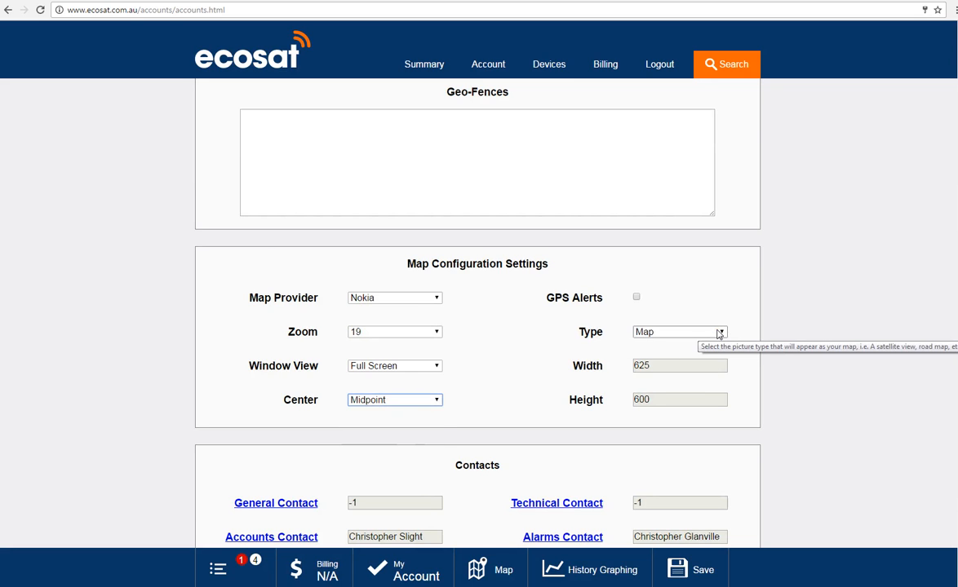
pyautogui.click(368, 332)
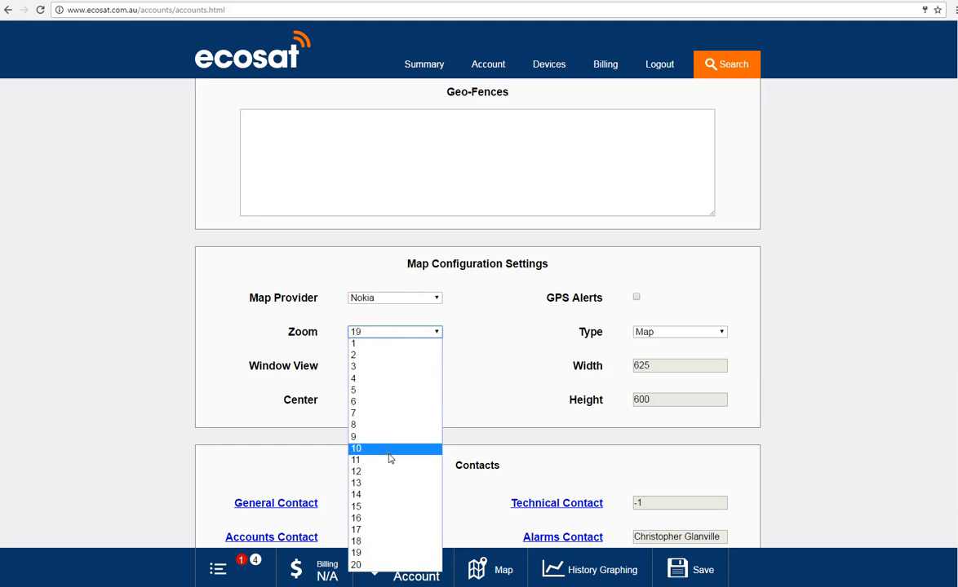
pyautogui.click(395, 494)
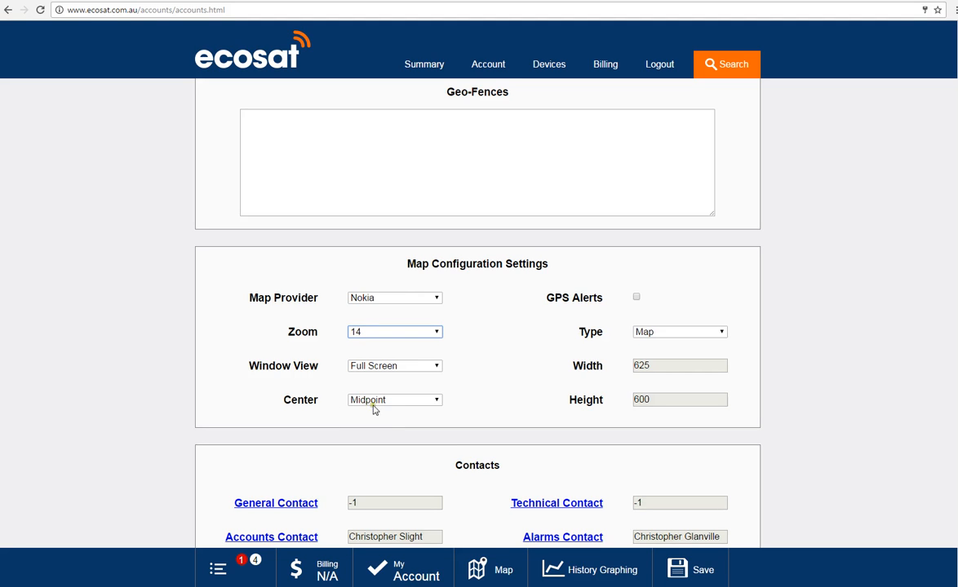
# Set the map Type to Satellite and the map Center to the Kenworth device.
pyautogui.click(656, 333)
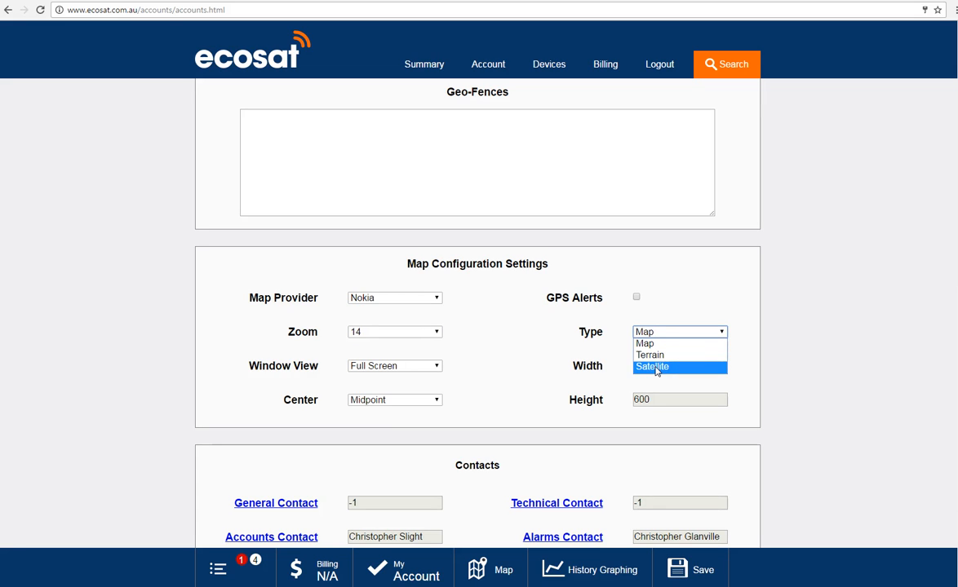
pyautogui.click(657, 369)
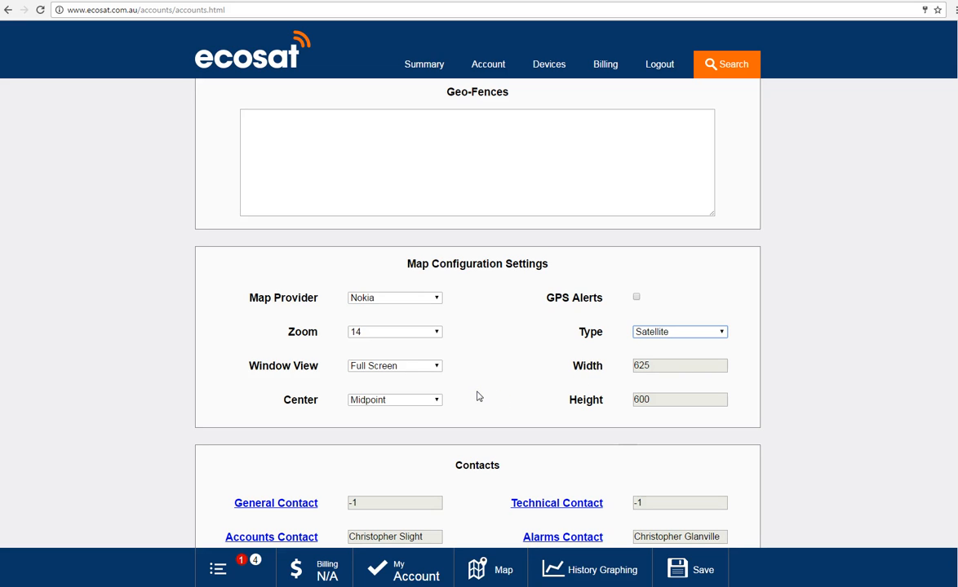
pyautogui.click(434, 400)
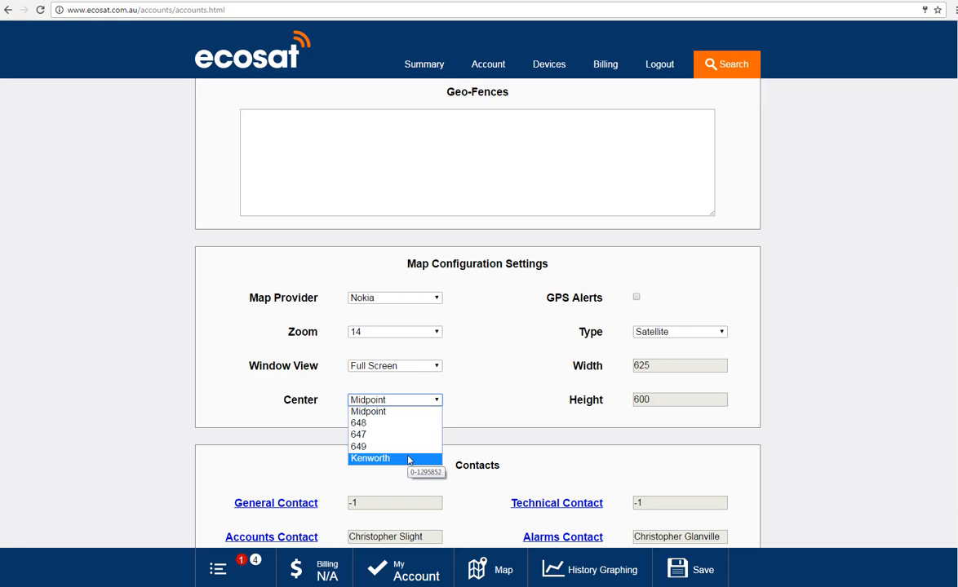
pyautogui.click(358, 459)
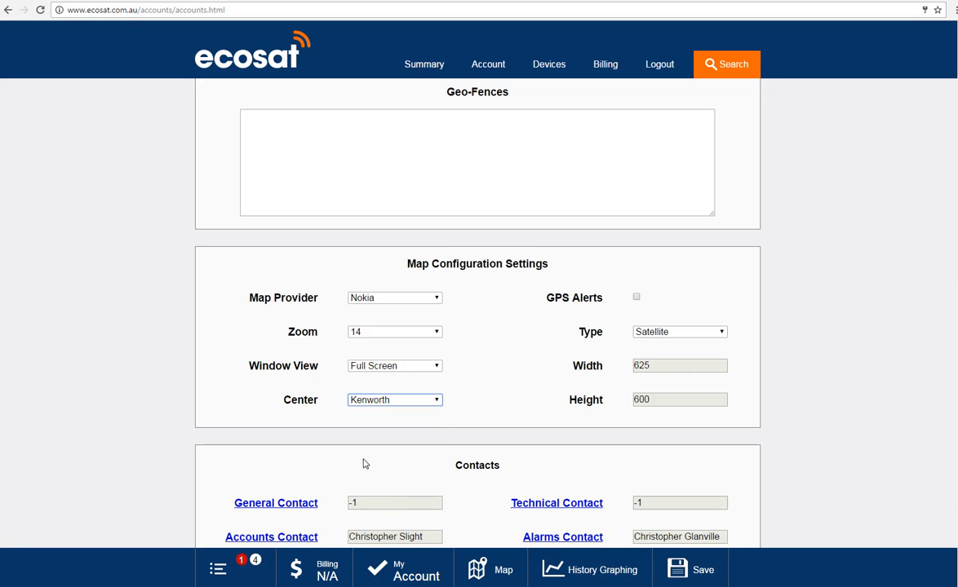
# Save the account settings and check the map configuration on the reloaded page.
pyautogui.scroll(-1, 385, 421)
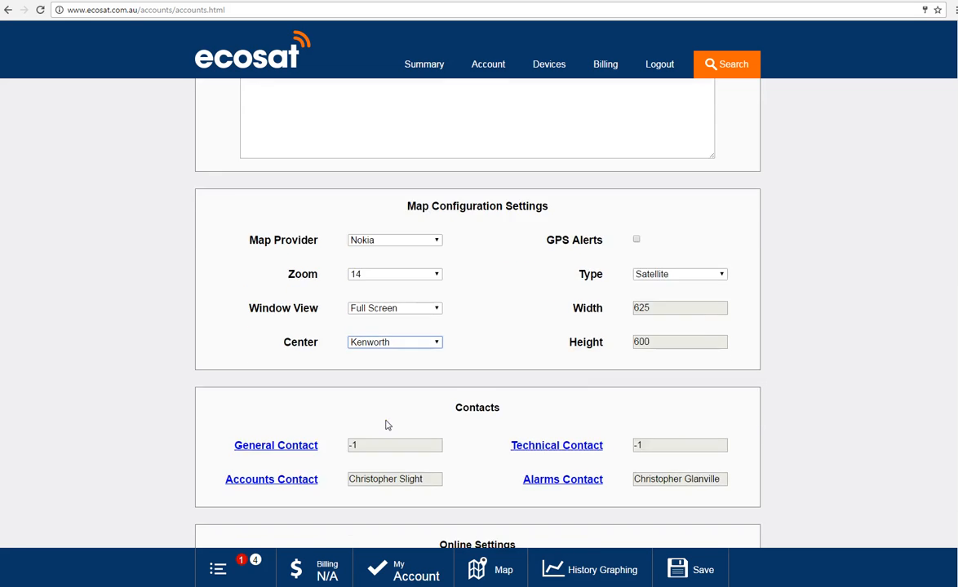
pyautogui.click(718, 566)
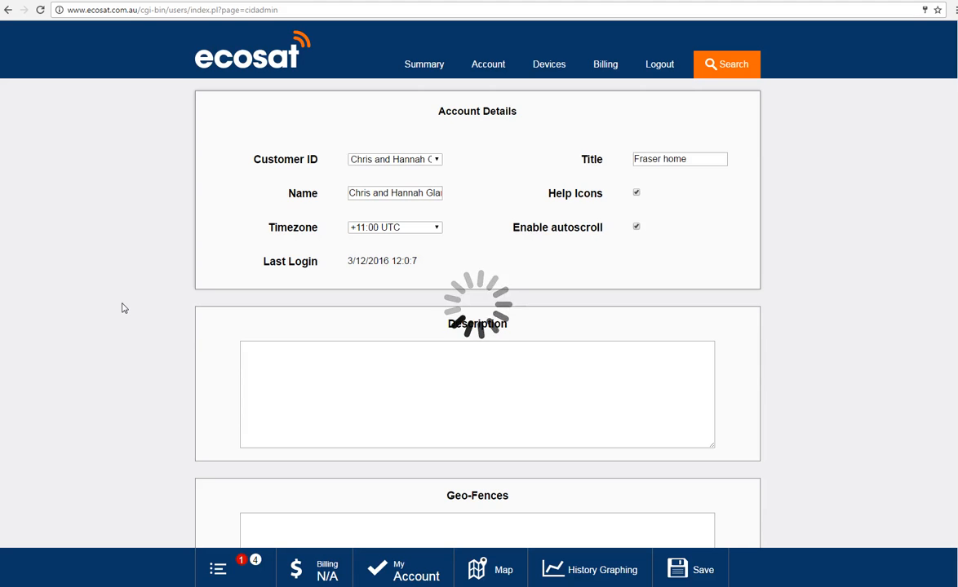
pyautogui.scroll(-3, 124, 308)
pyautogui.scroll(-4, 124, 308)
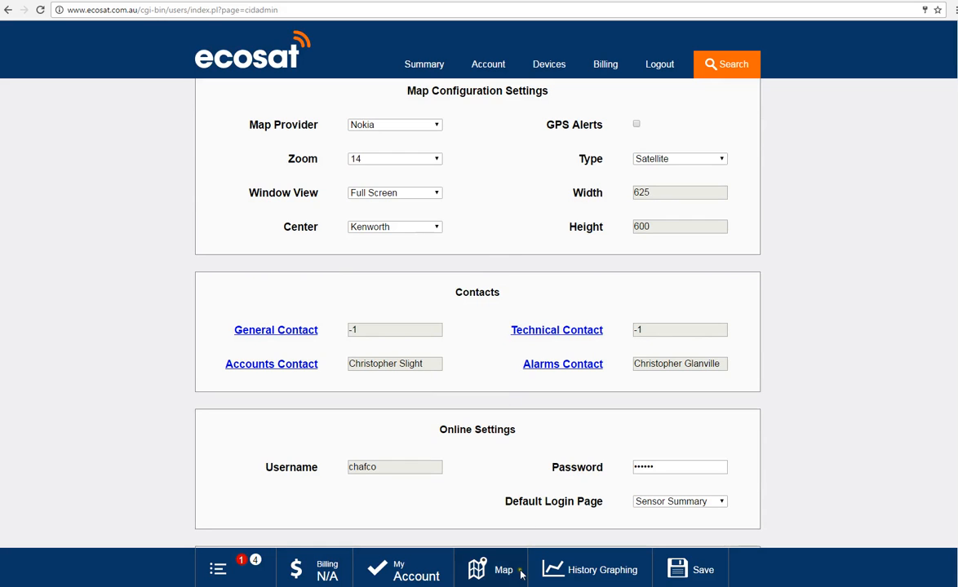
# View the dashboard and the sensor summary, and look at device 648's details before closing them.
pyautogui.moveTo(432, 65)
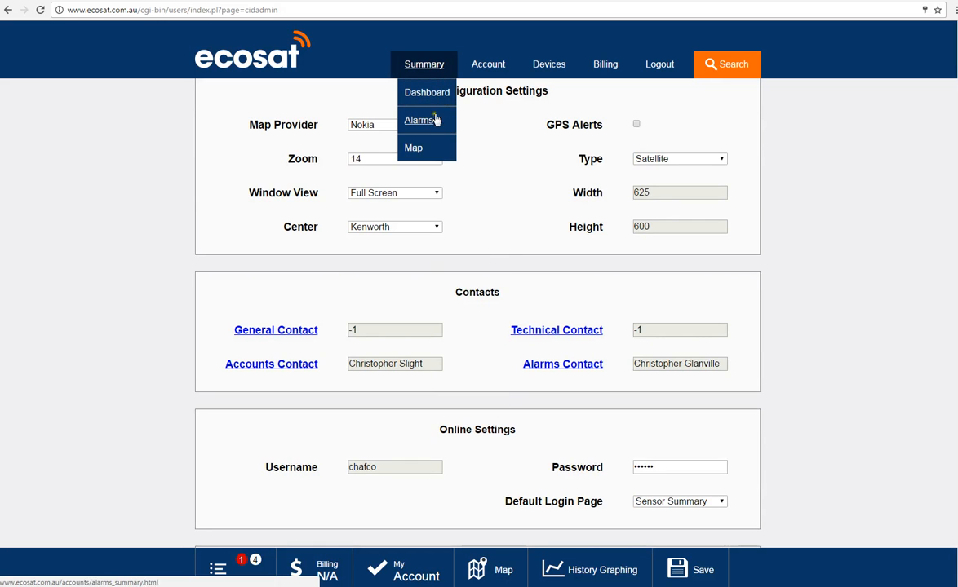
pyautogui.click(426, 94)
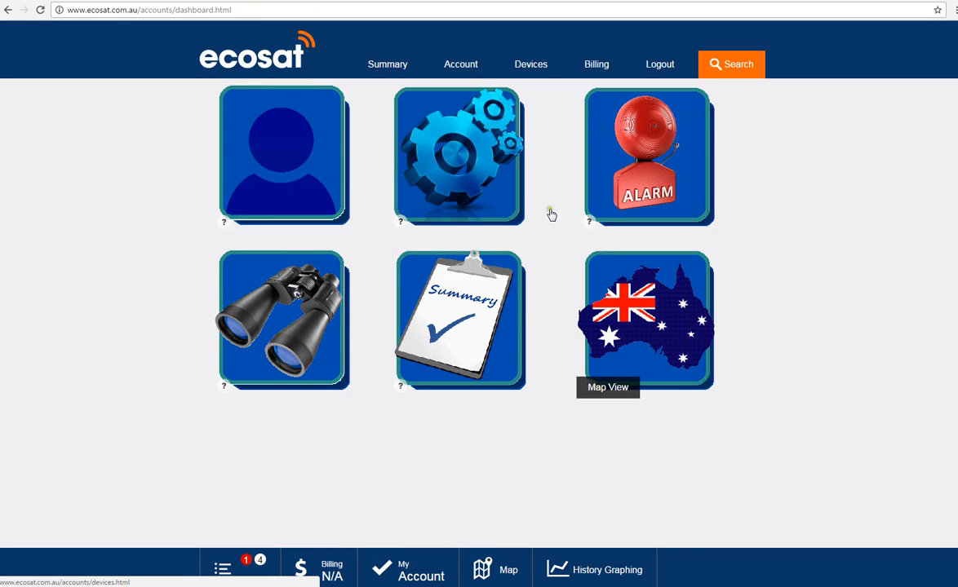
pyautogui.click(398, 70)
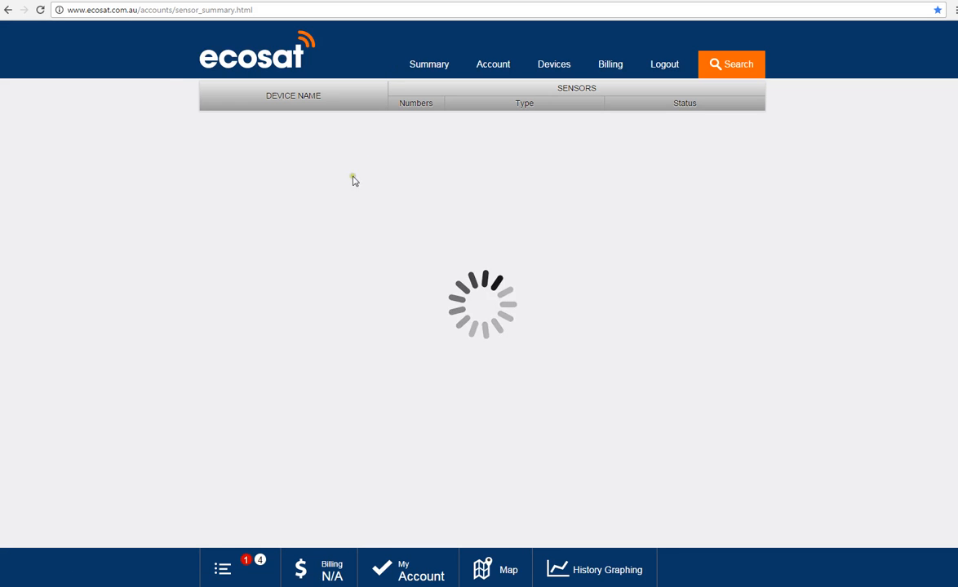
pyautogui.click(231, 131)
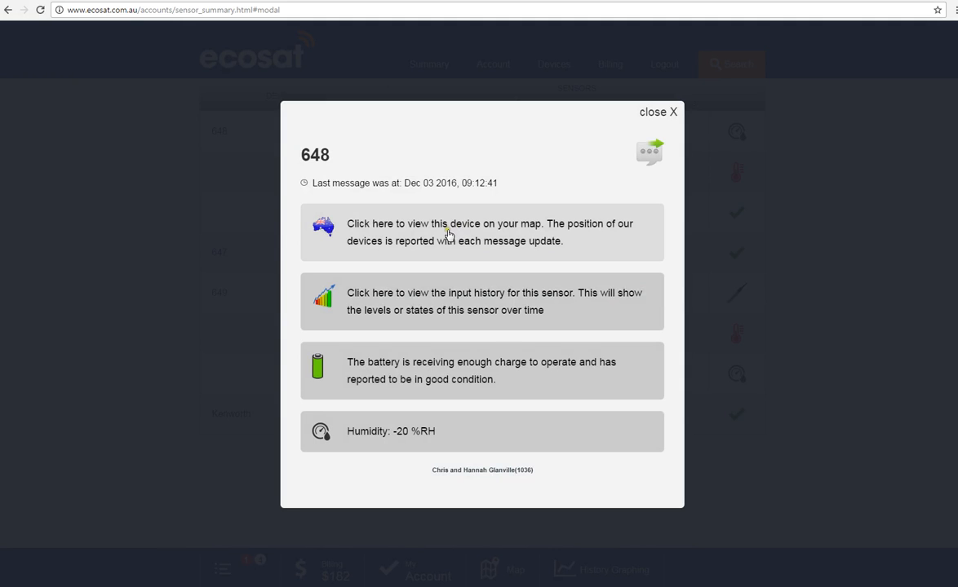
pyautogui.click(659, 112)
# Open the map and show the details of a Kenworth history point in the marker cluster near the buildings.
pyautogui.click(522, 569)
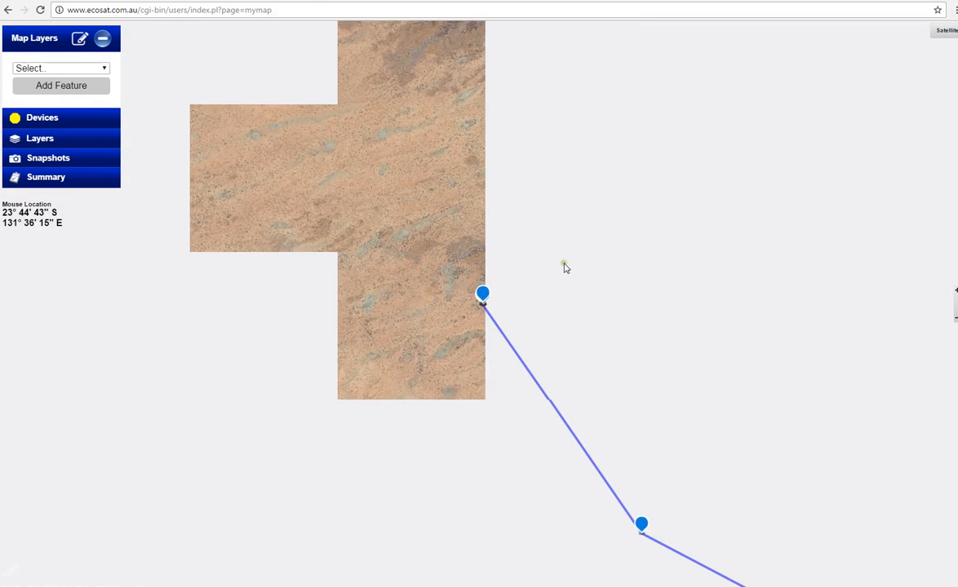
pyautogui.scroll(1, 520, 285)
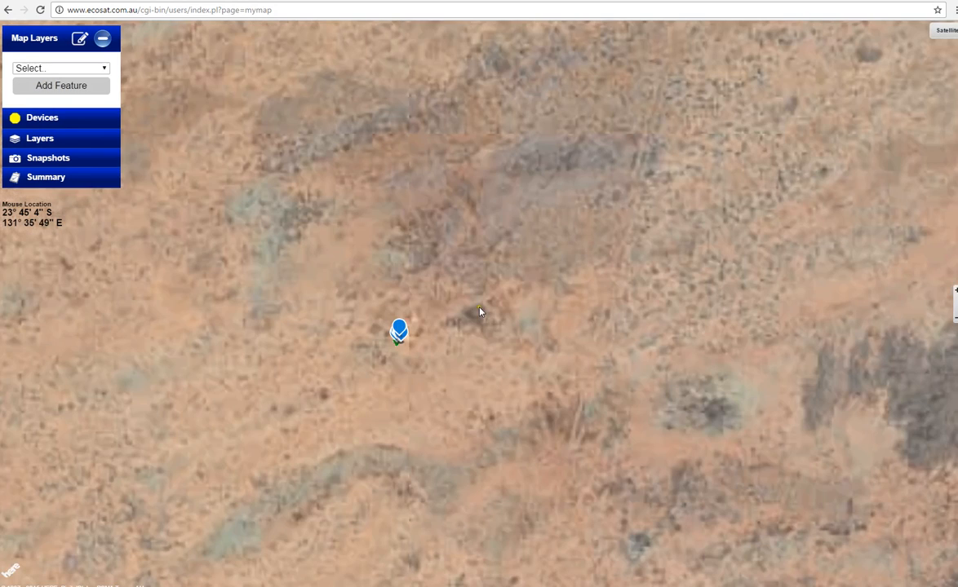
pyautogui.scroll(1, 425, 323)
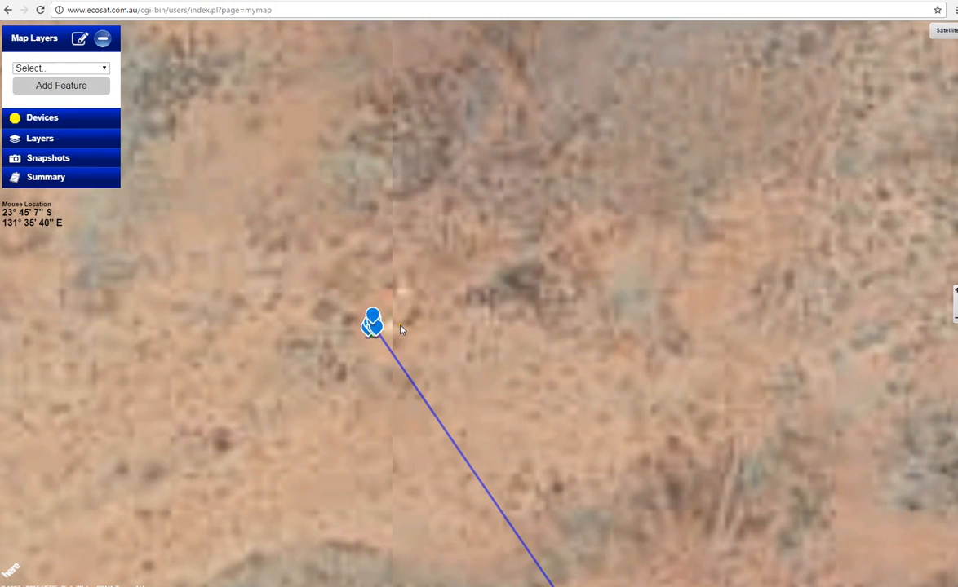
pyautogui.scroll(1, 395, 331)
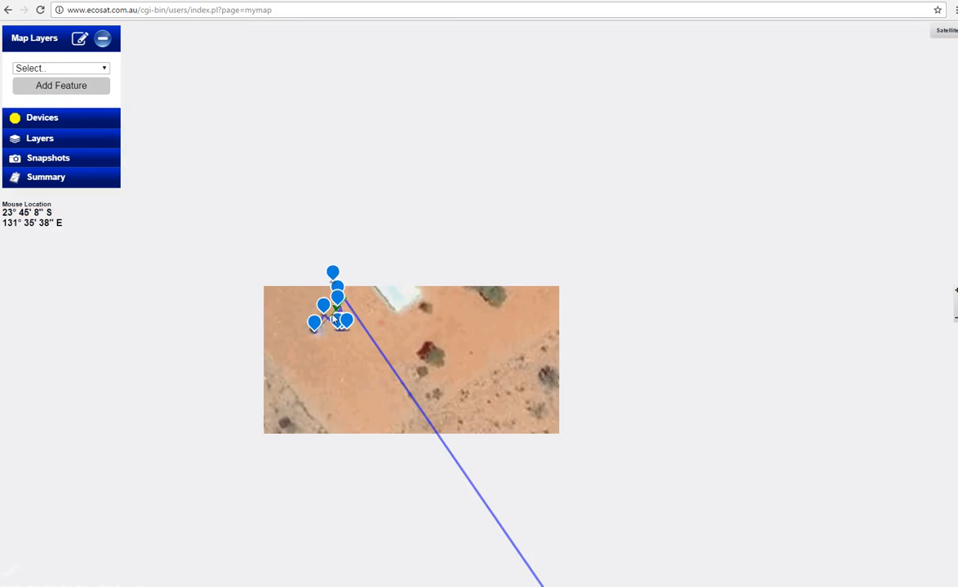
pyautogui.click(337, 308)
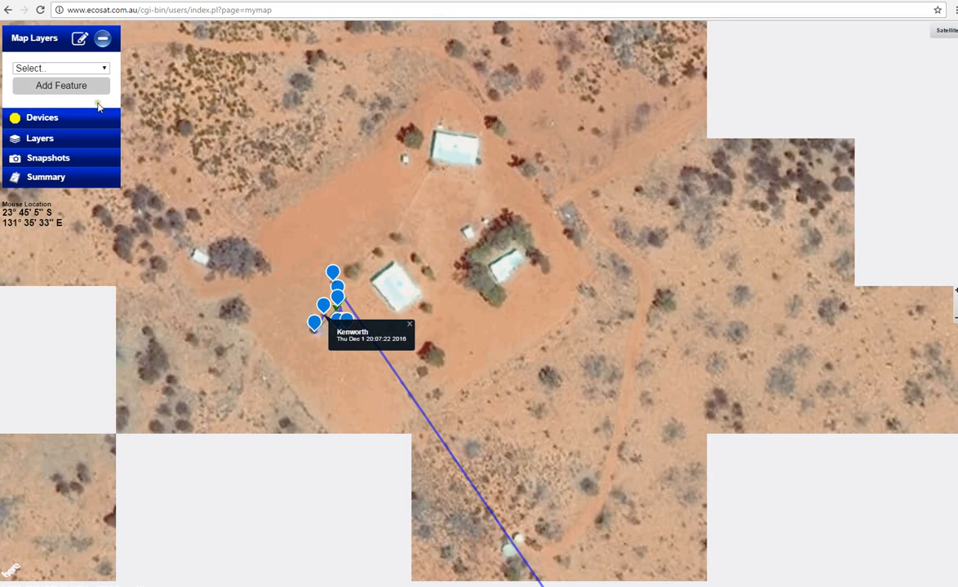
# Open the sensor summary and show device 648 on the map from its details.
pyautogui.click(47, 179)
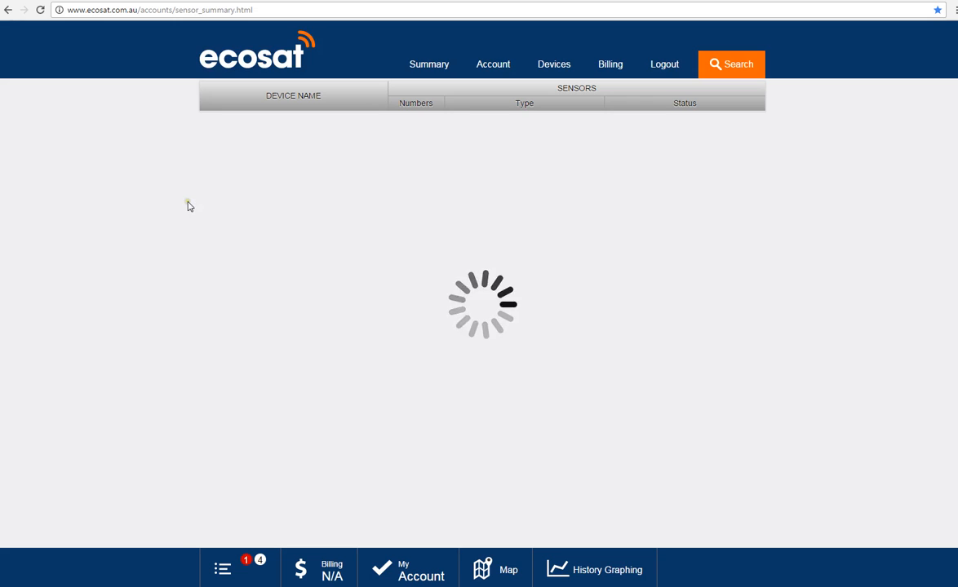
pyautogui.click(318, 140)
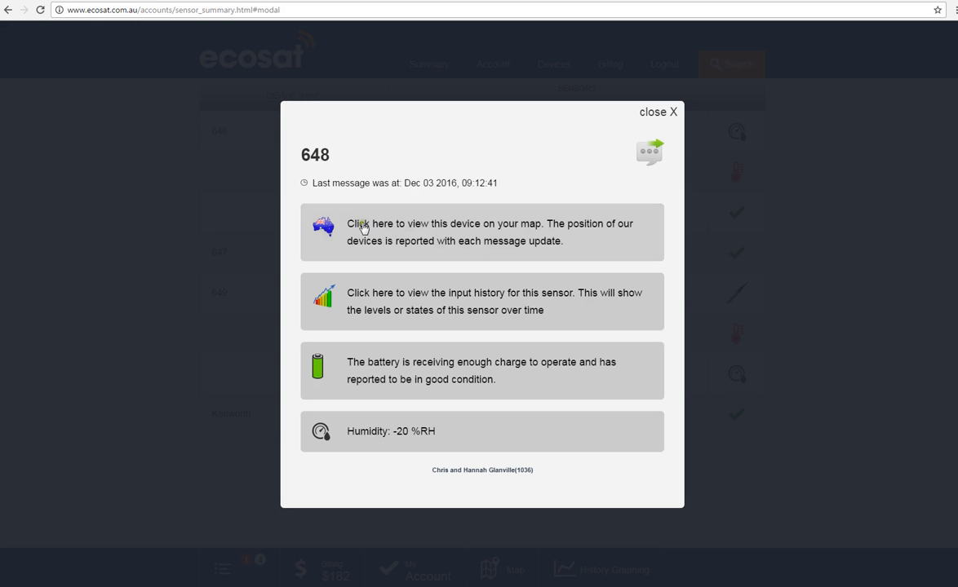
pyautogui.click(368, 236)
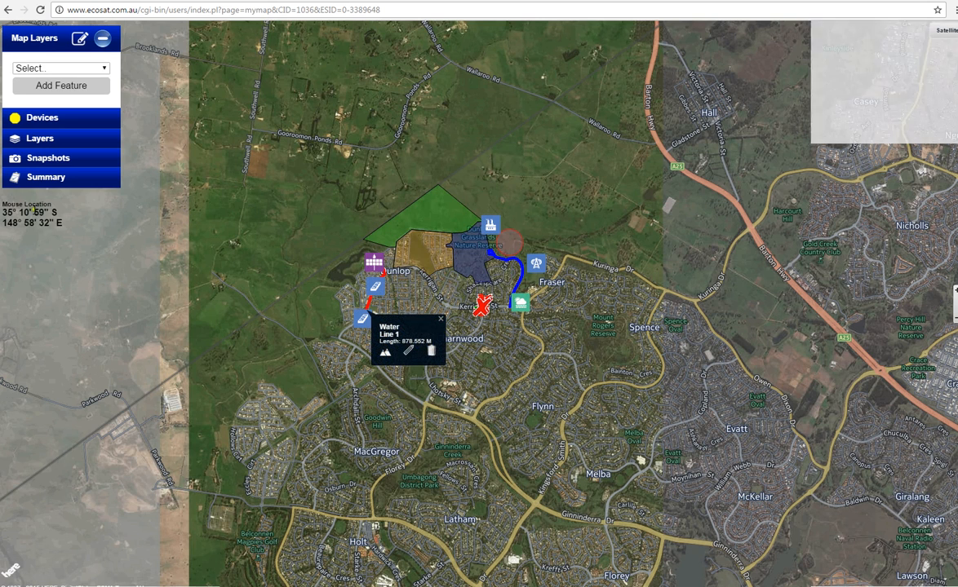
# Go to the Kenworth device from the map's device list and examine its history markers up close.
pyautogui.click(42, 119)
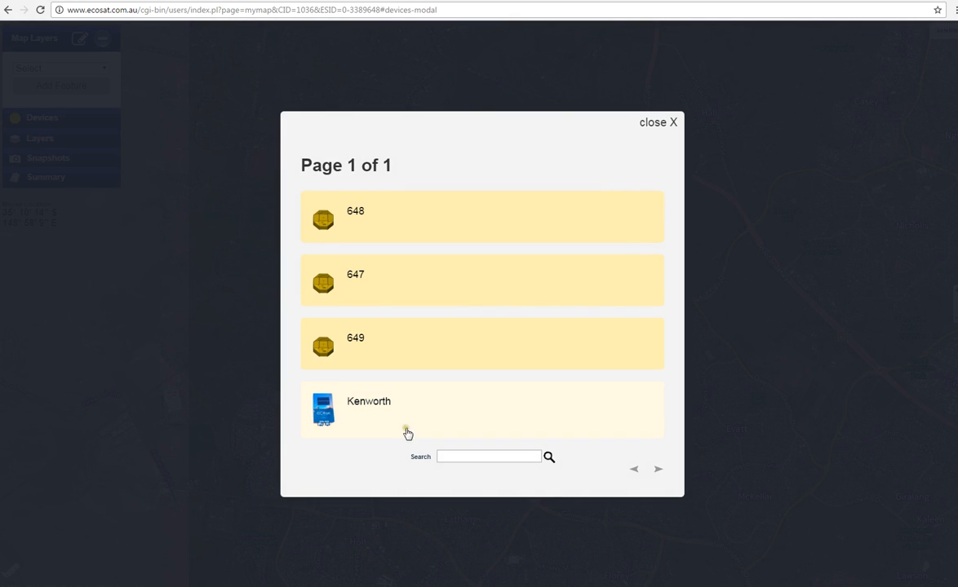
pyautogui.click(378, 408)
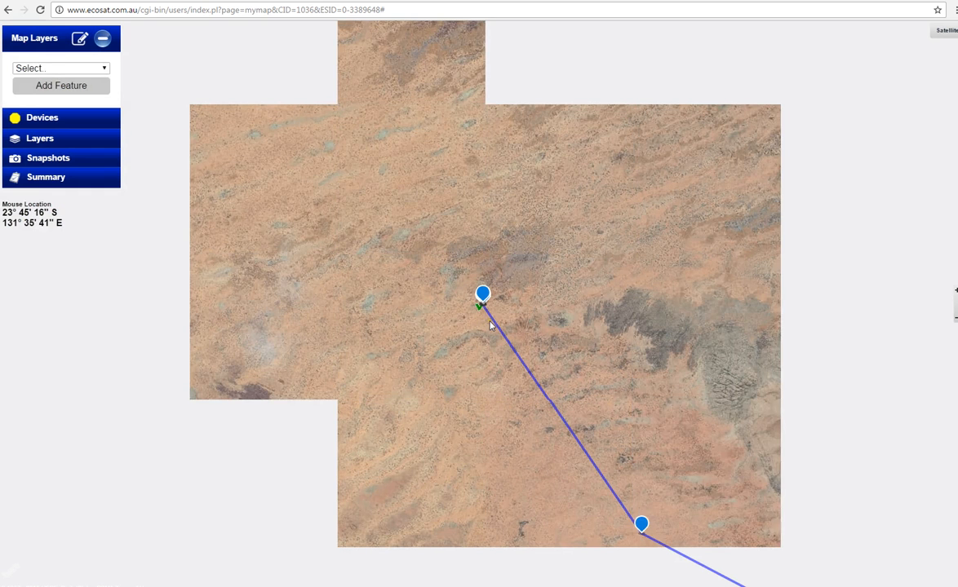
pyautogui.scroll(1, 491, 319)
pyautogui.scroll(2, 491, 316)
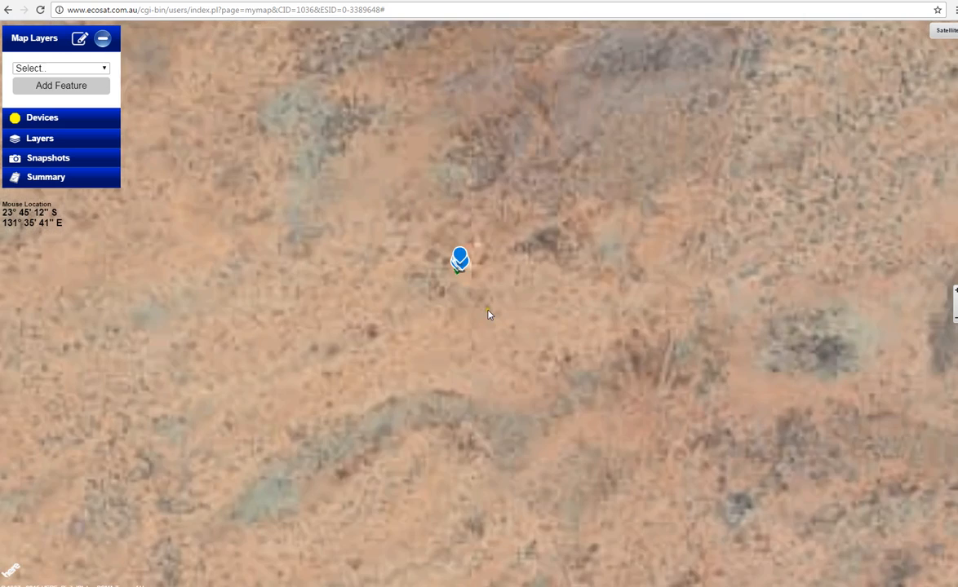
pyautogui.moveTo(472, 271); pyautogui.dragTo(489, 358)
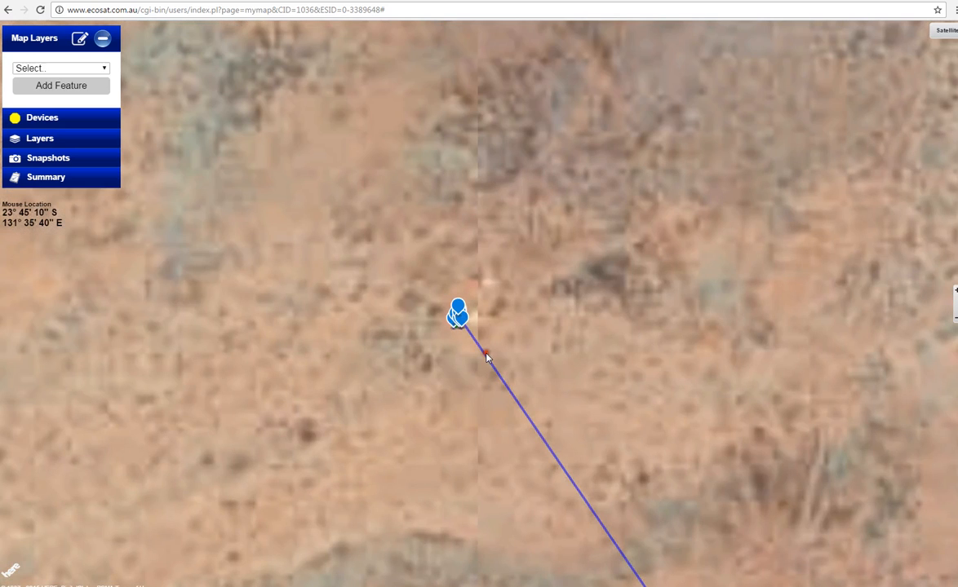
# Reopen the map's device list and go to device 648.
pyautogui.click(38, 123)
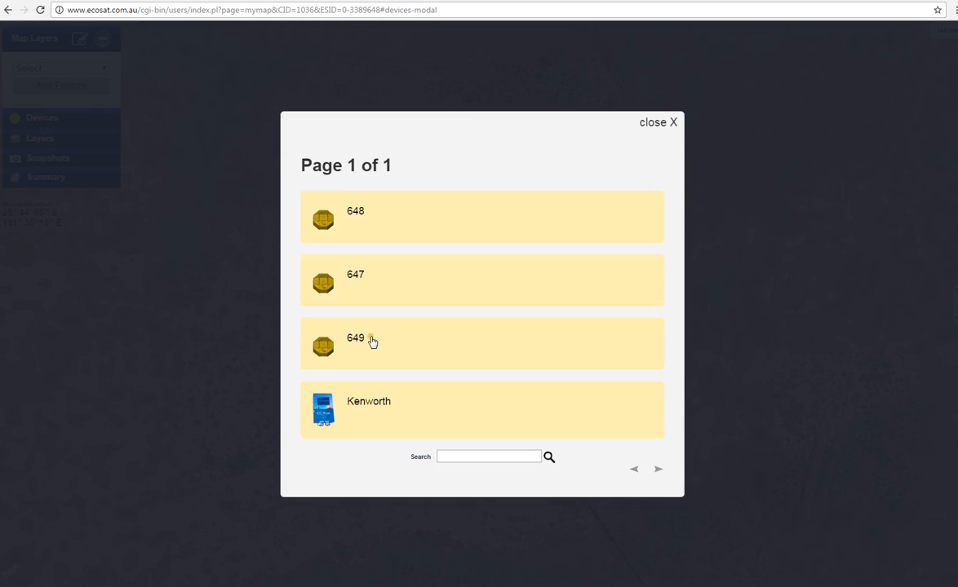
pyautogui.click(658, 133)
pyautogui.click(47, 124)
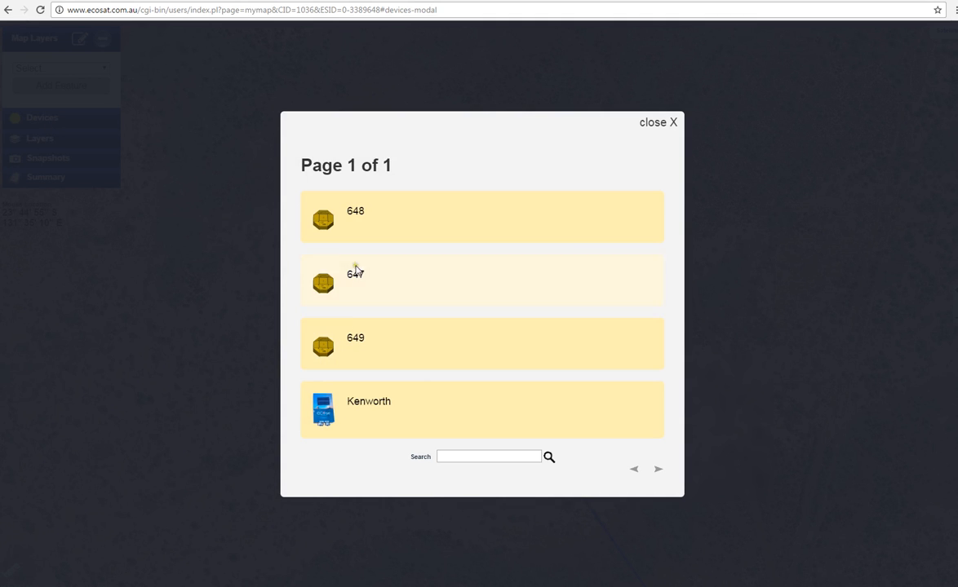
pyautogui.click(355, 216)
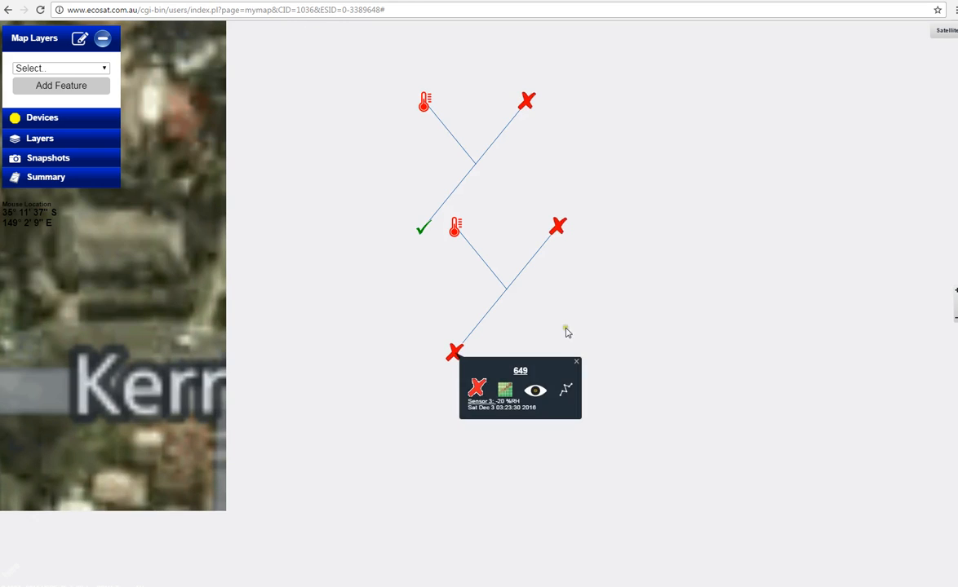
# Switch the map type to Map view and save the current view over device 648.
pyautogui.click(944, 33)
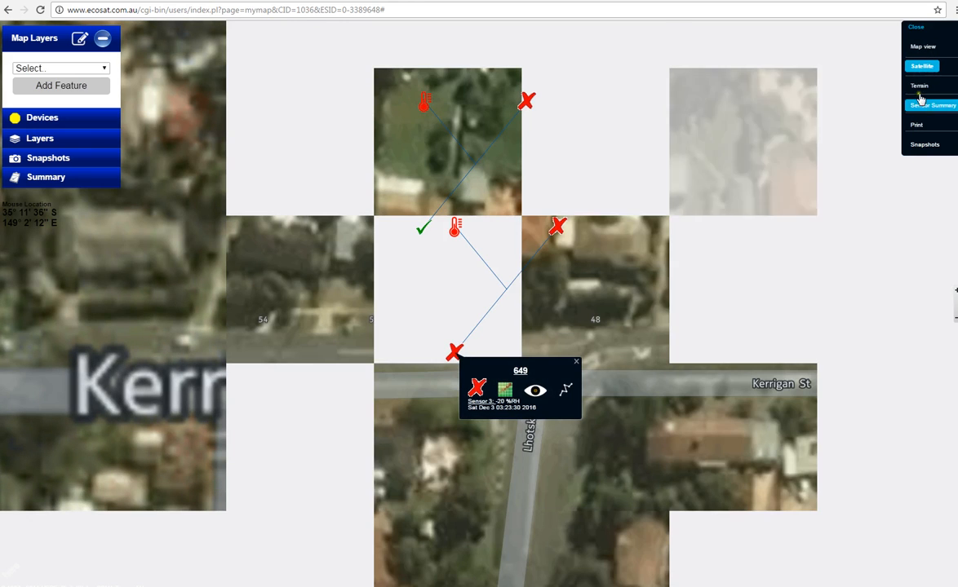
pyautogui.click(923, 50)
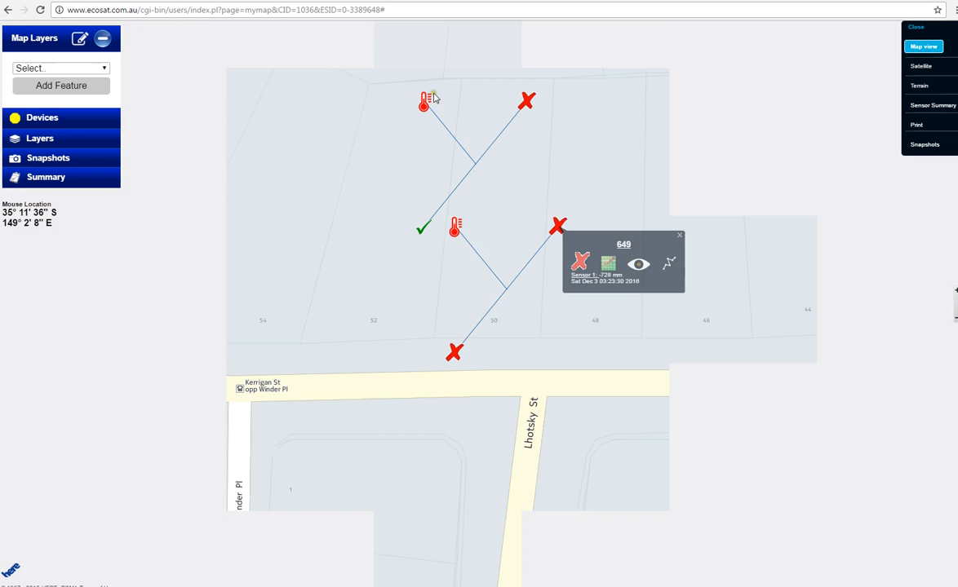
pyautogui.moveTo(425, 102)
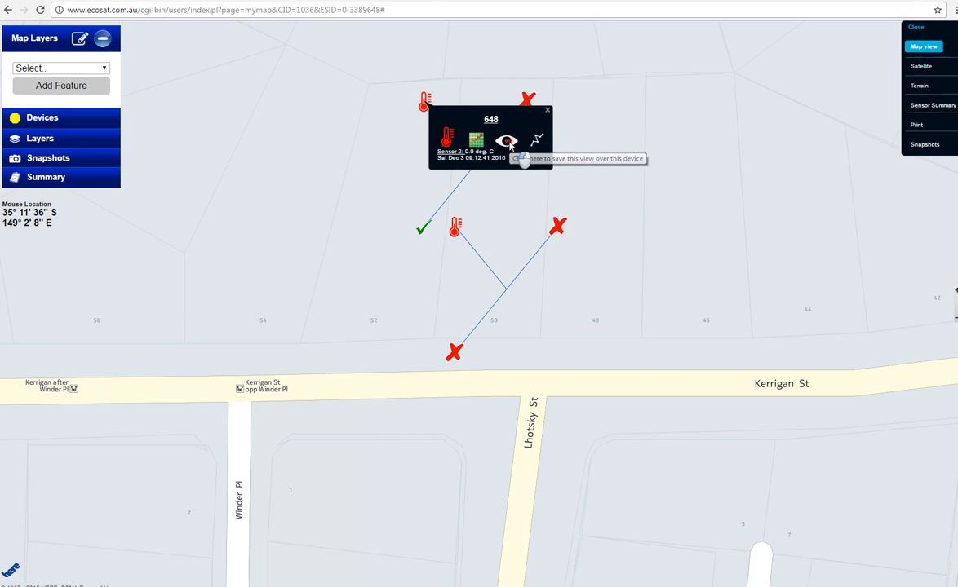
pyautogui.click(506, 142)
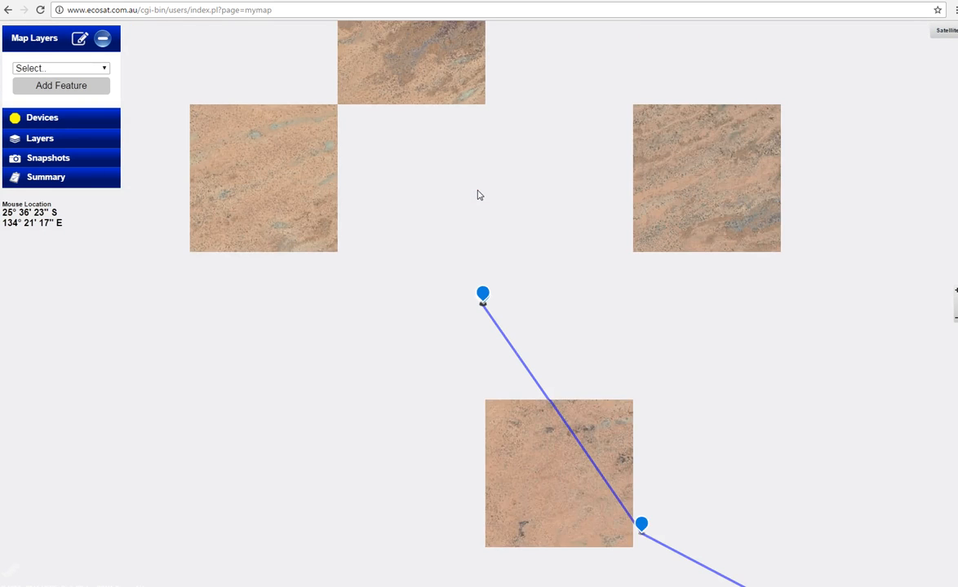
# Look at the Kenworth markers on the reloaded map, and go to device 648 to check its saved view.
pyautogui.scroll(2, 505, 295)
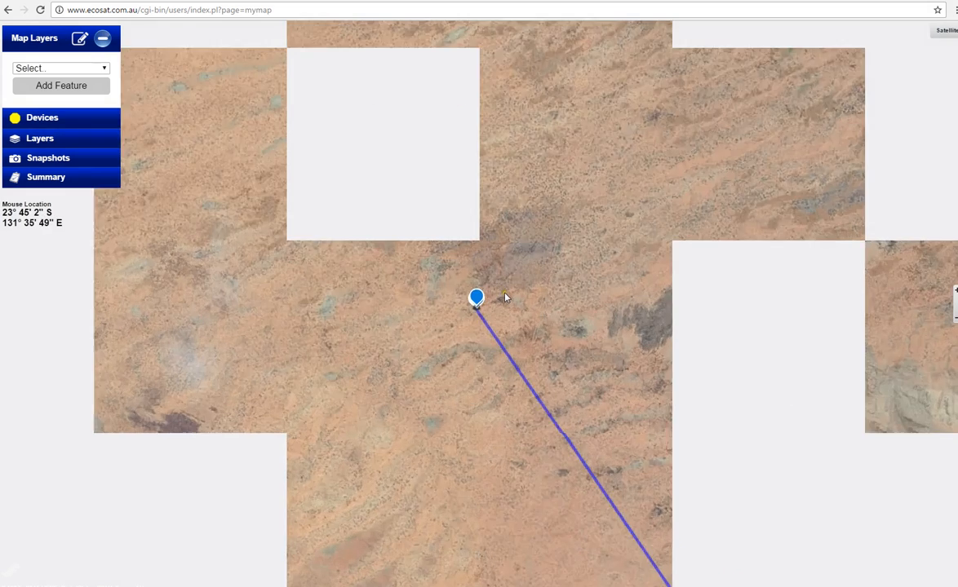
pyautogui.moveTo(470, 303); pyautogui.dragTo(499, 252)
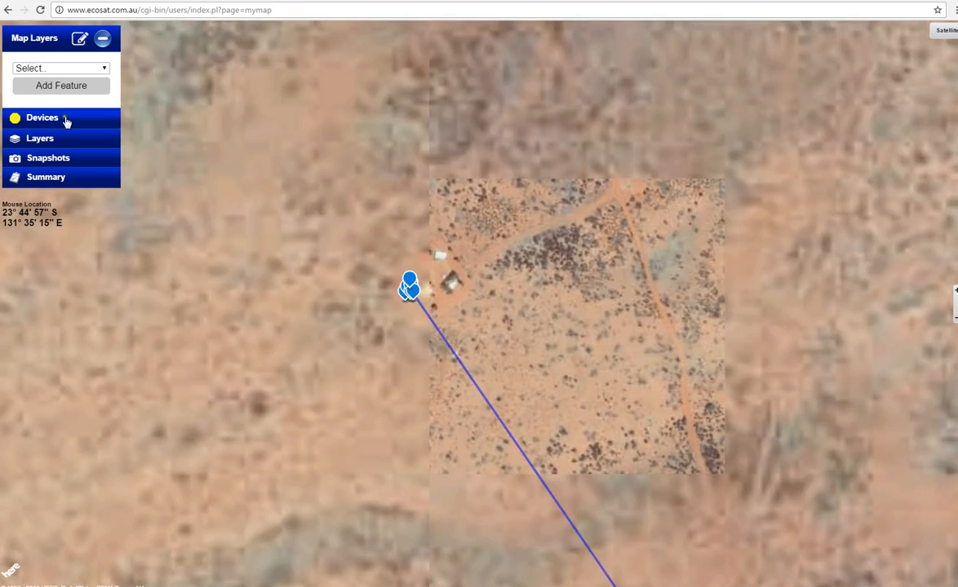
pyautogui.click(64, 119)
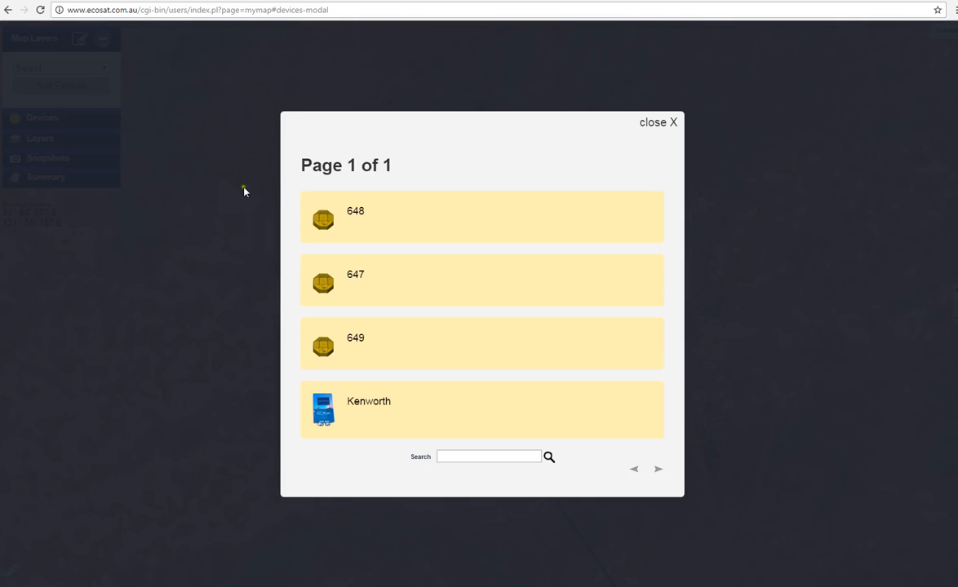
pyautogui.click(365, 226)
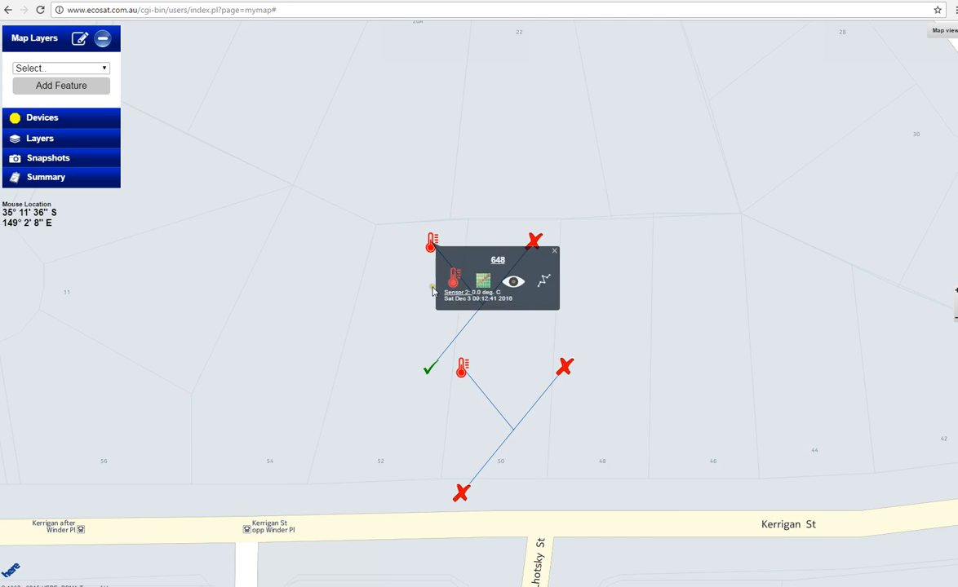
# Go to device 649, widen the view to the surrounding suburbs, switch to Terrain, and save this view over the device.
pyautogui.click(47, 122)
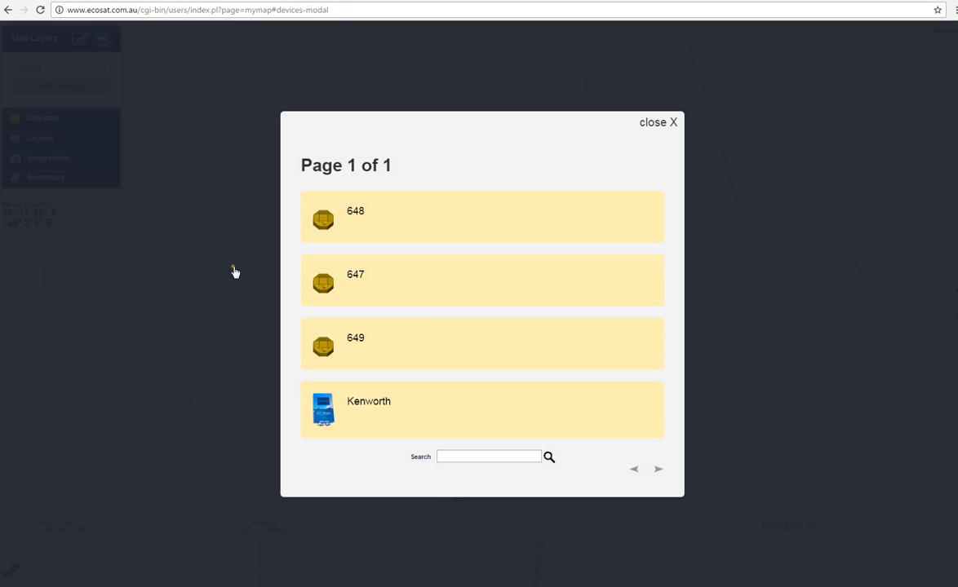
pyautogui.click(359, 337)
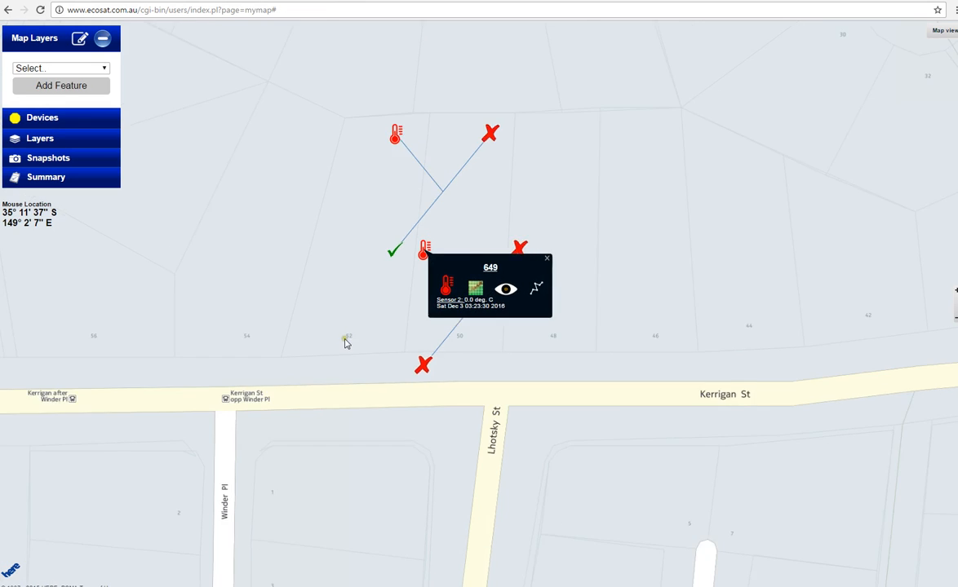
pyautogui.scroll(-3, 346, 342)
pyautogui.scroll(-2, 273, 365)
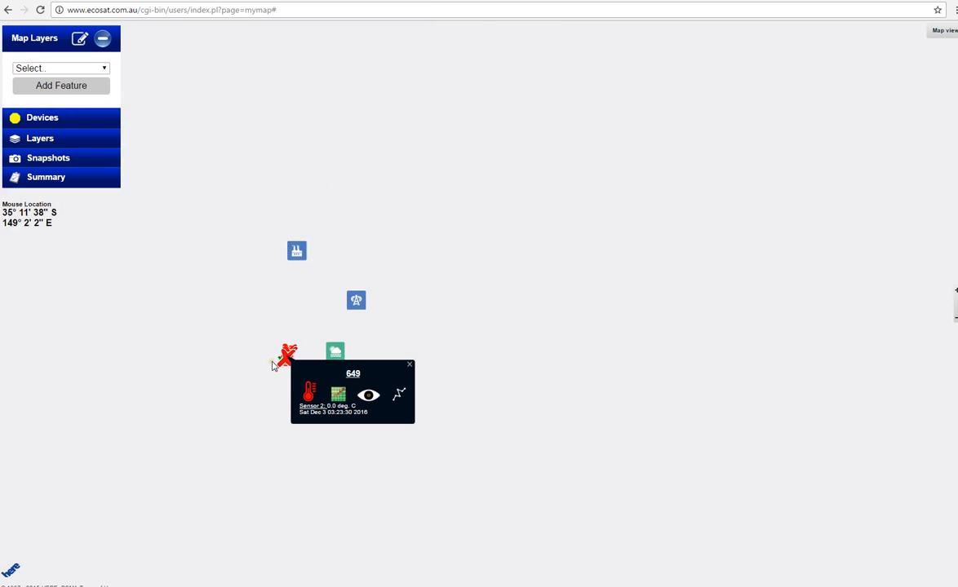
pyautogui.click(938, 33)
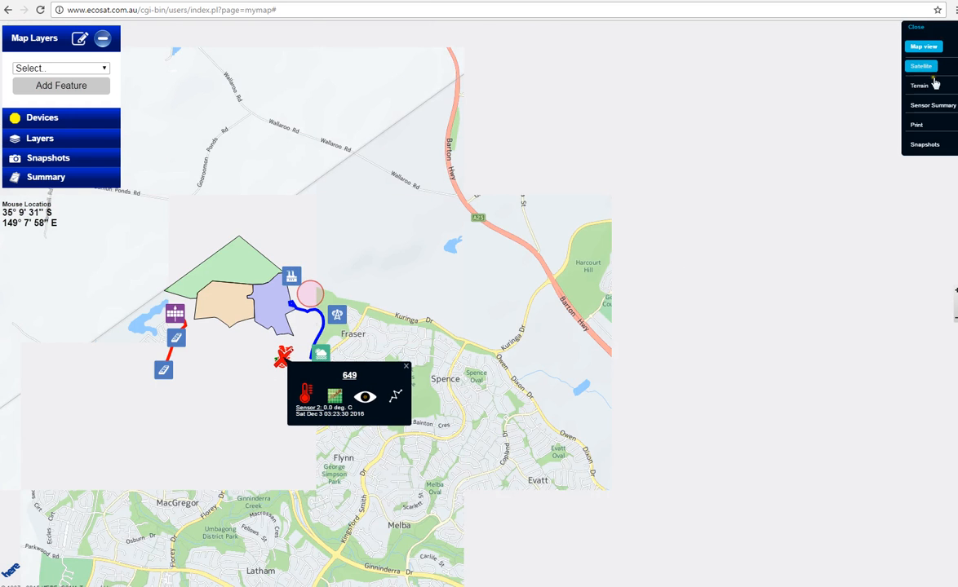
pyautogui.click(922, 87)
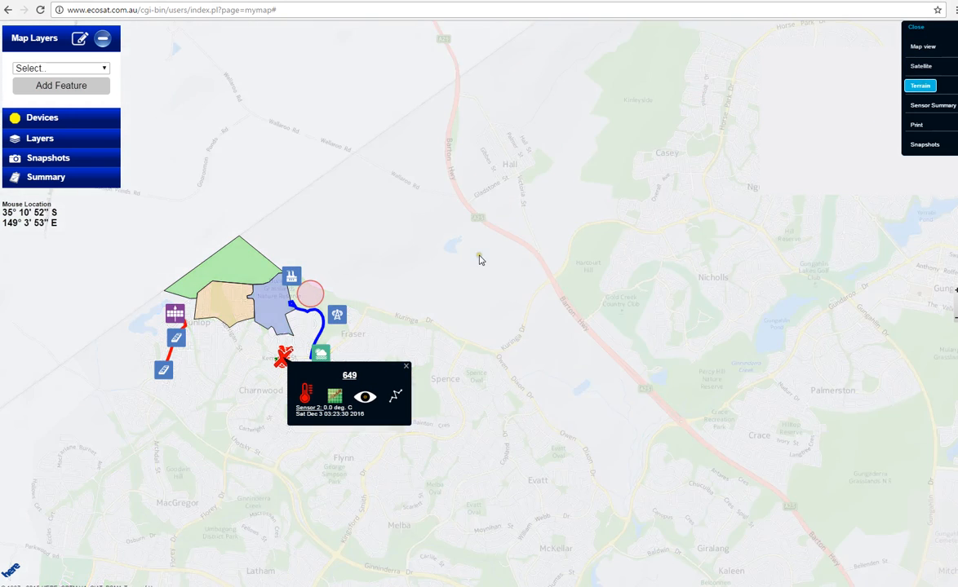
pyautogui.click(367, 398)
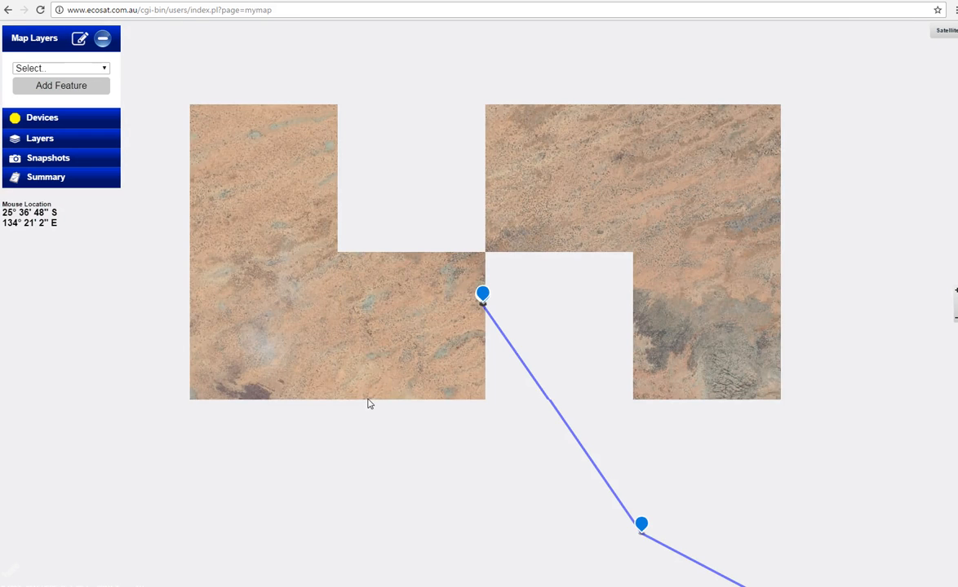
# Go to device 649 to check its saved view, and show the details of the CP Range feature.
pyautogui.click(73, 118)
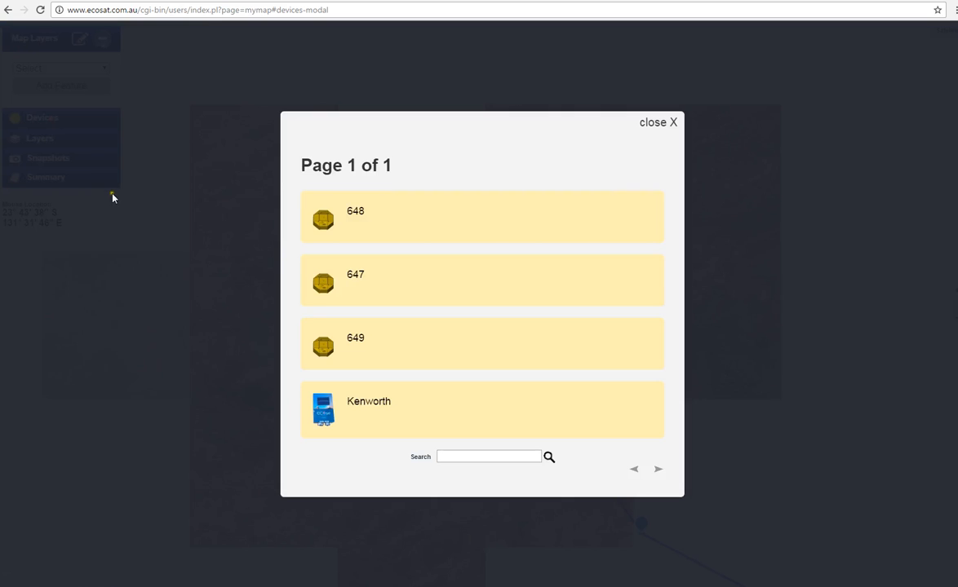
pyautogui.click(365, 347)
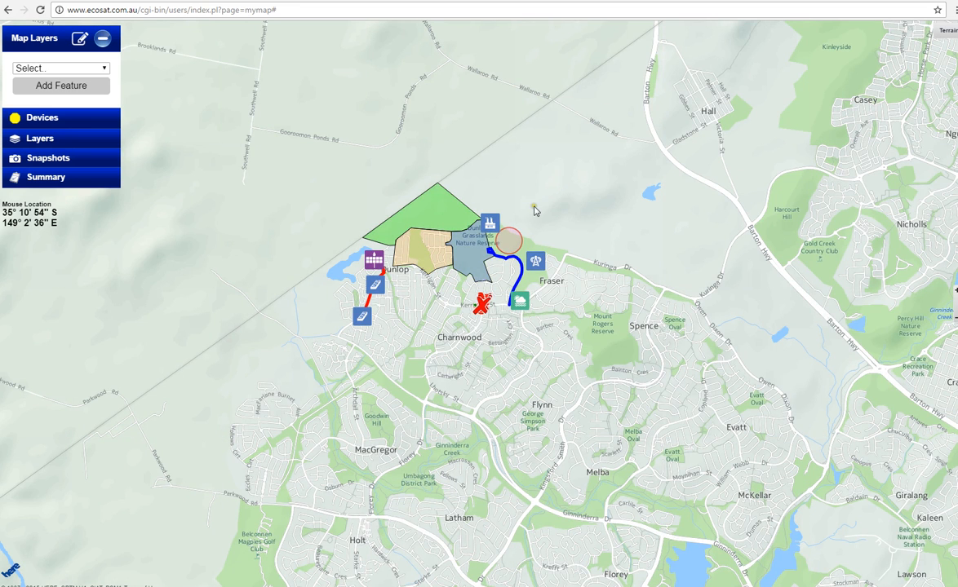
pyautogui.click(519, 301)
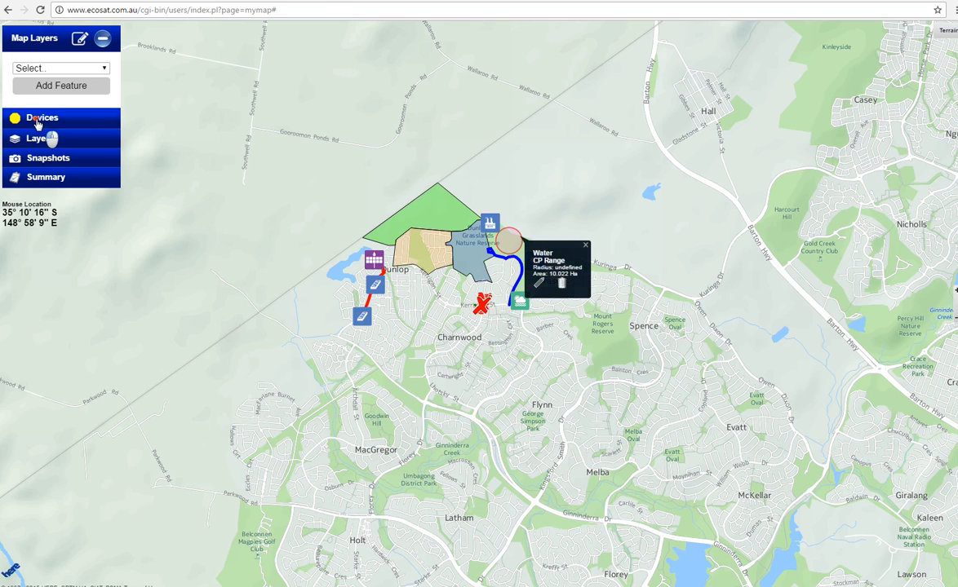